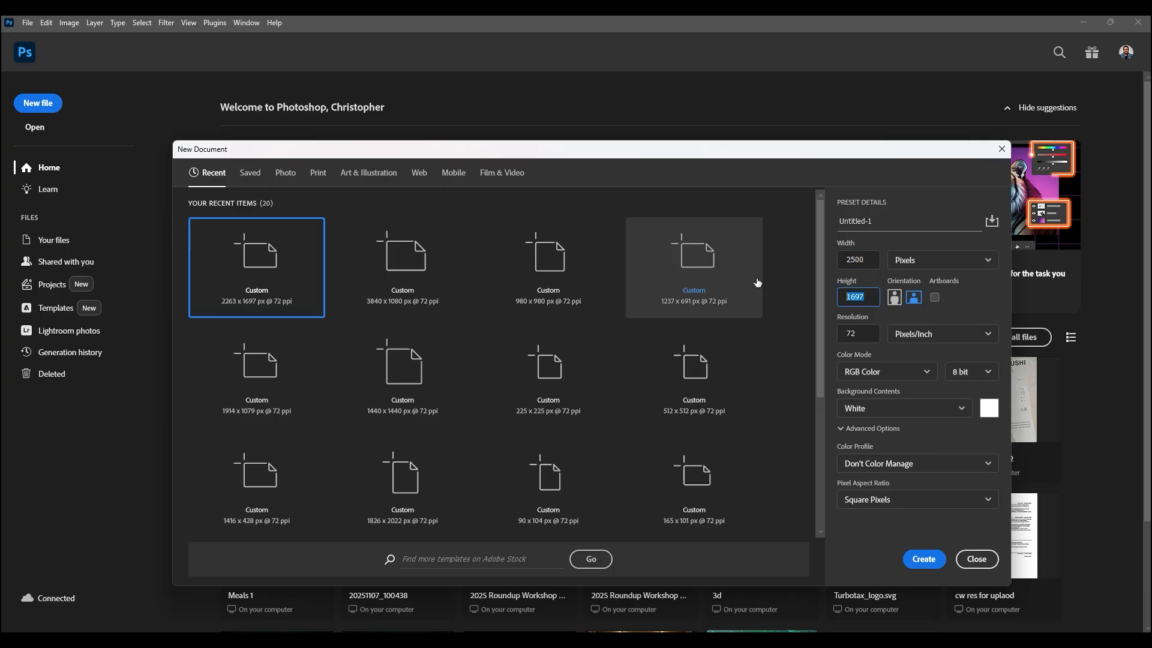
Step: Set the new document's height to 1200 pixels and create the document
type("1200")
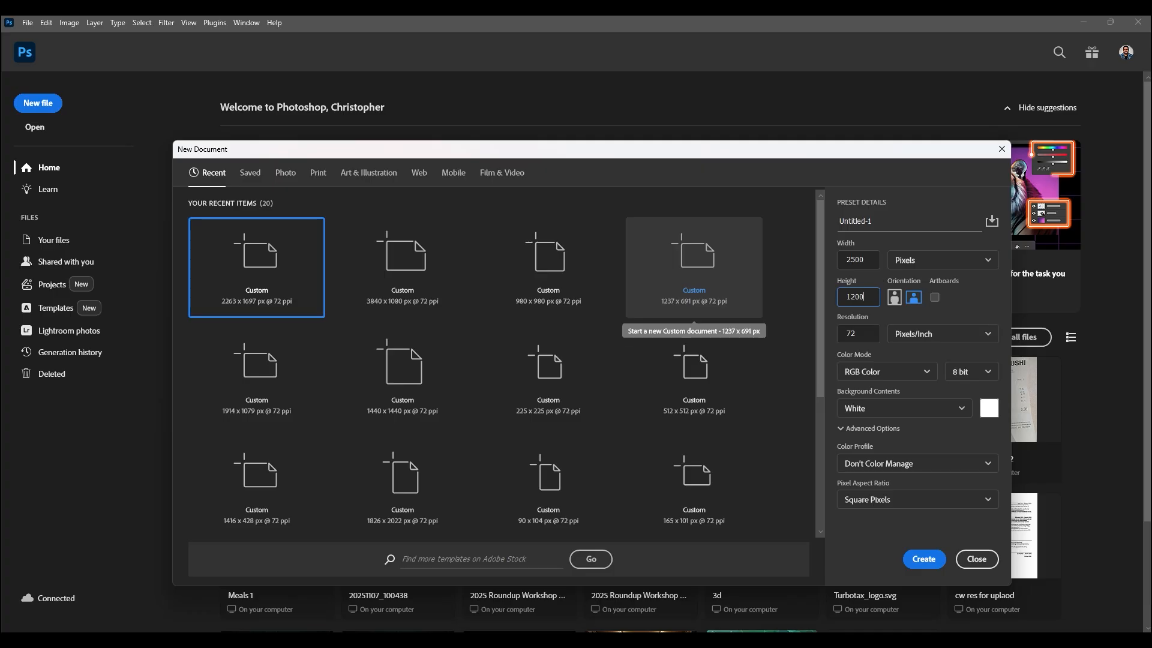
left_click(924, 559)
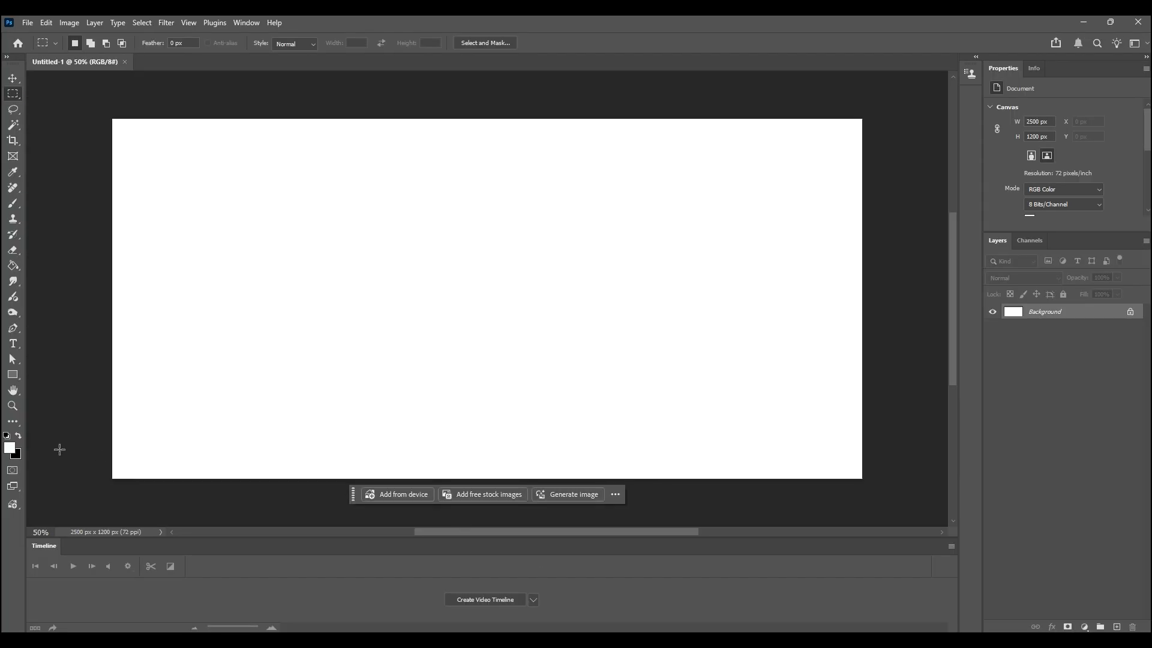
Step: Add the text MediaChris to the canvas, enlarge it to about 551 pt and reposition it
left_click(12, 345)
left_click(403, 312)
type("MediaChris")
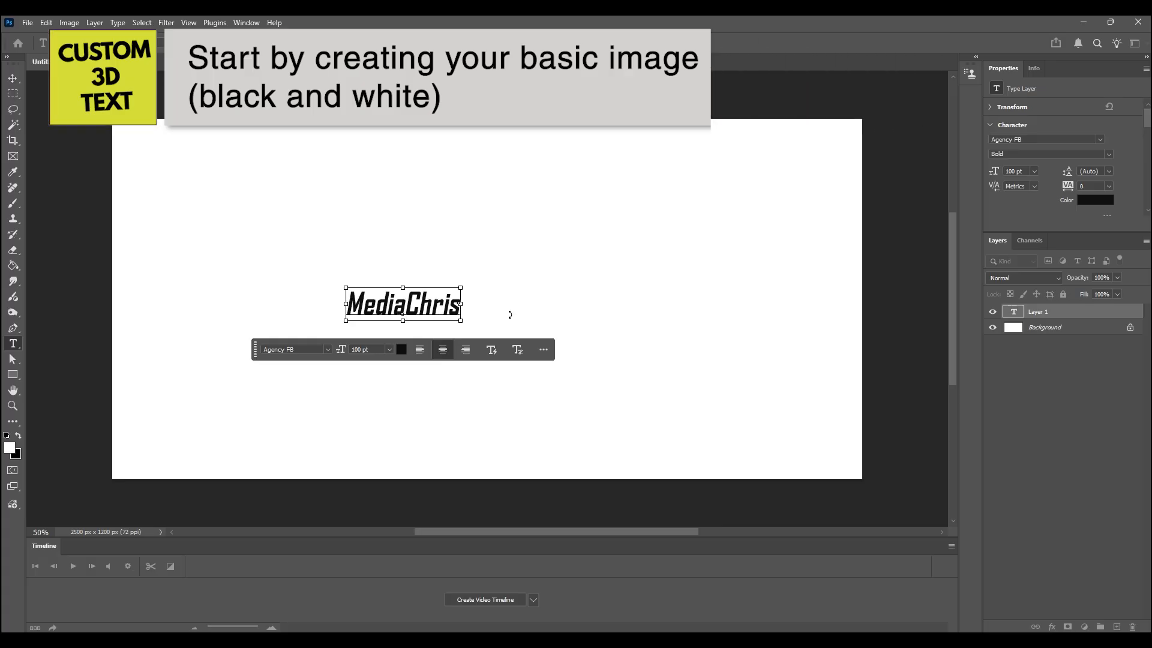
key("ctrl+a")
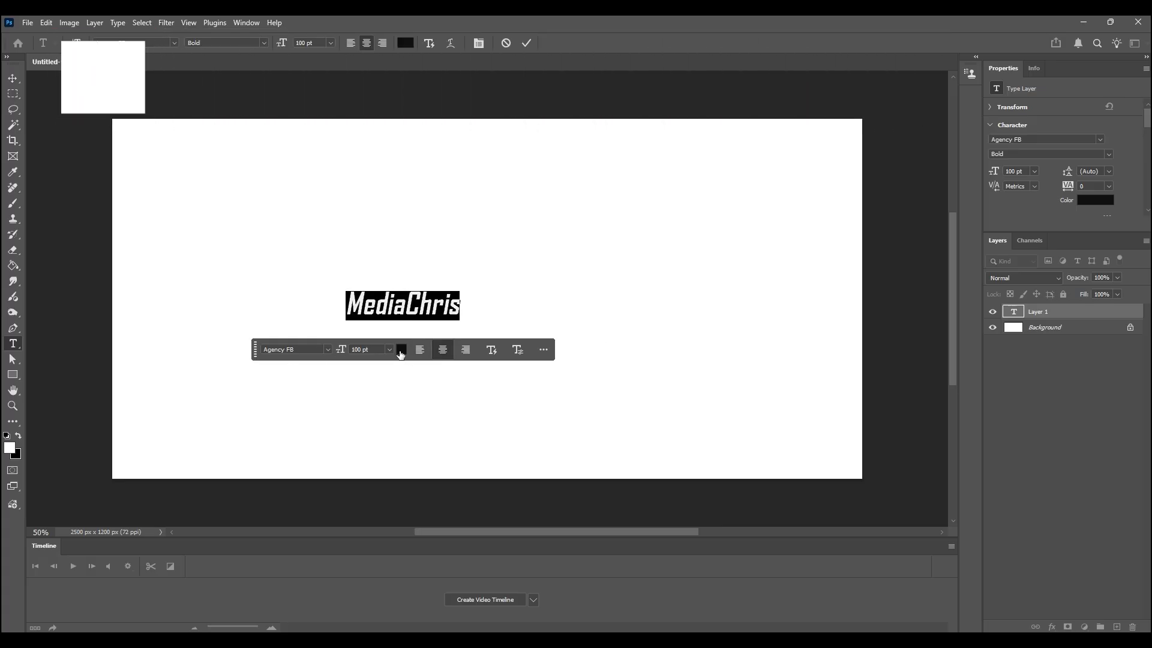
left_click_drag(341, 353, 636, 355)
left_click(12, 81)
left_click_drag(328, 222, 373, 264)
Step: Change the MediaChris text's font to Alfarn Regular, then reduce its size and position it to fit within the canvas
left_click(376, 421)
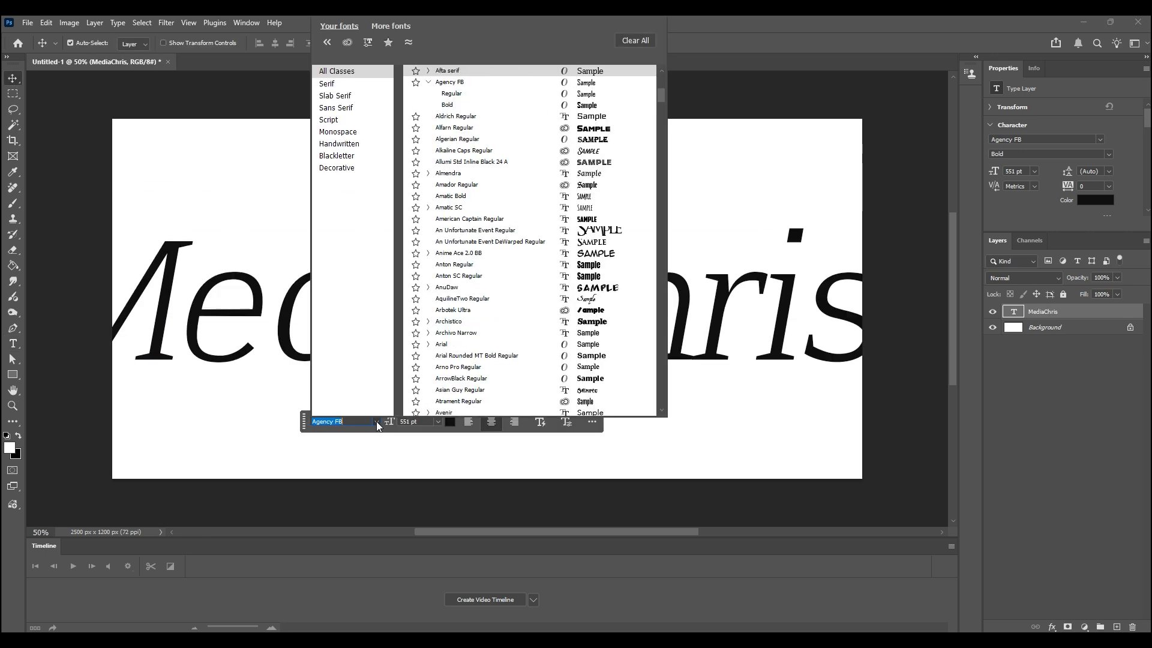
left_click(456, 129)
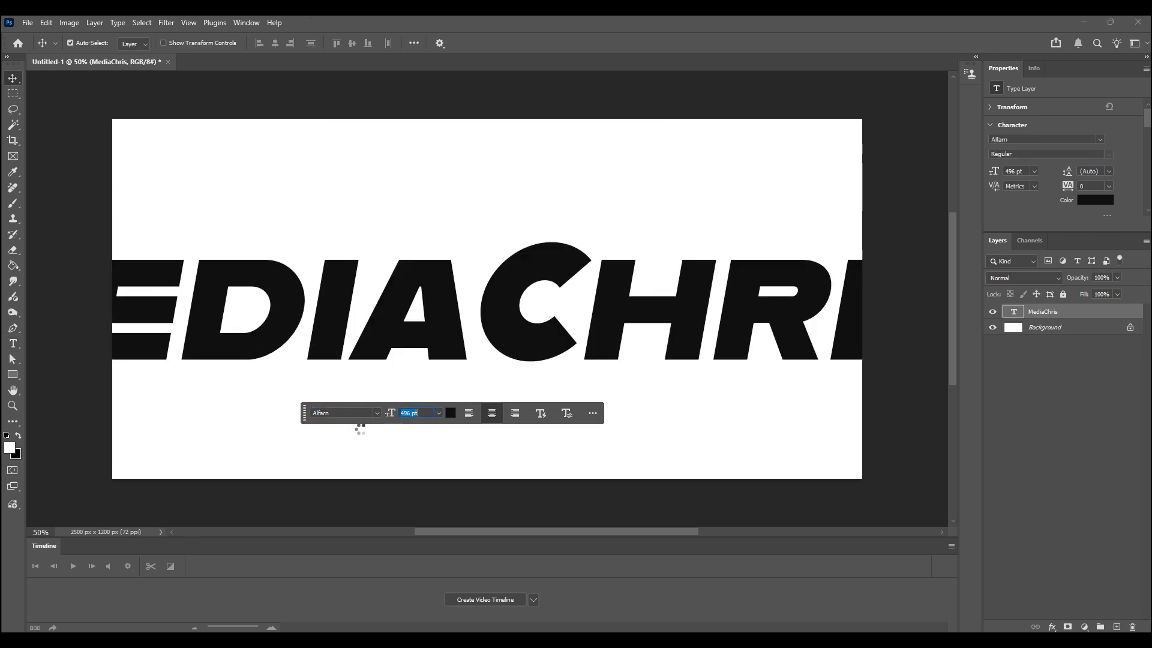
left_click_drag(360, 430, 243, 431)
left_click_drag(421, 327, 456, 298)
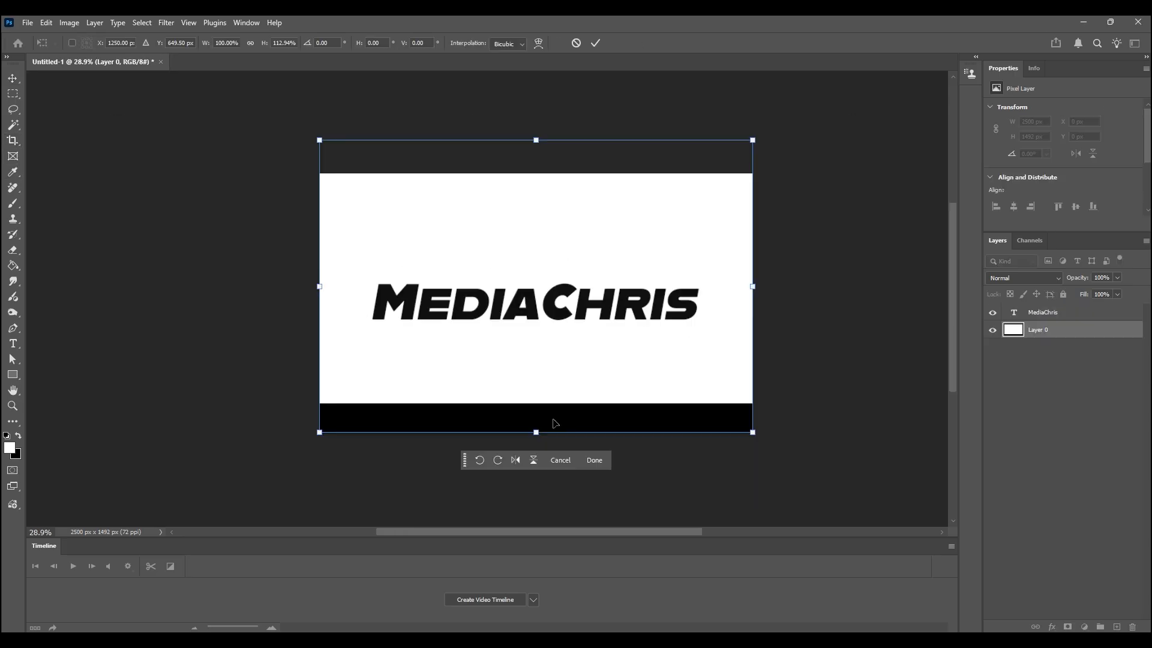
Step: Stretch the white background layer downward past the canvas's lower edge to cover the remaining strip, and commit the transform
left_click_drag(536, 432, 527, 494)
key("Return")
left_click(804, 316)
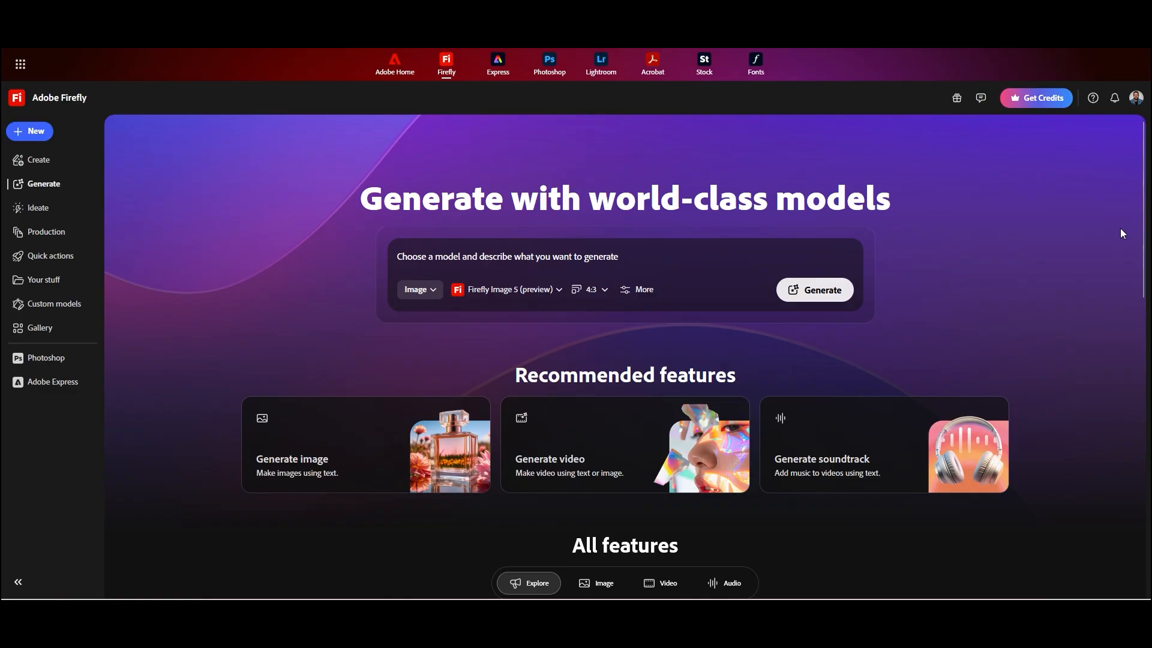
Step: Switch to Adobe Firefly and generate shiny, dark blue metallic 3D text on black with Firefly Image 5 (preview), using the MediaChris reference image
left_click(416, 290)
left_click(420, 318)
left_click(519, 292)
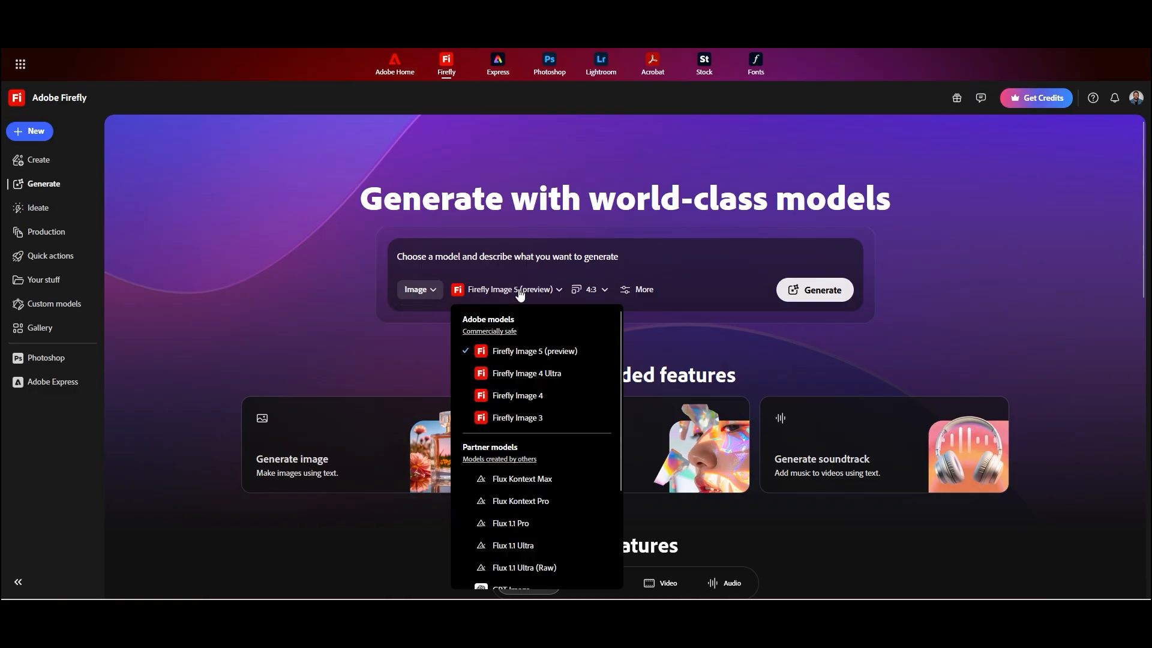
scroll(545, 546, "down", 2)
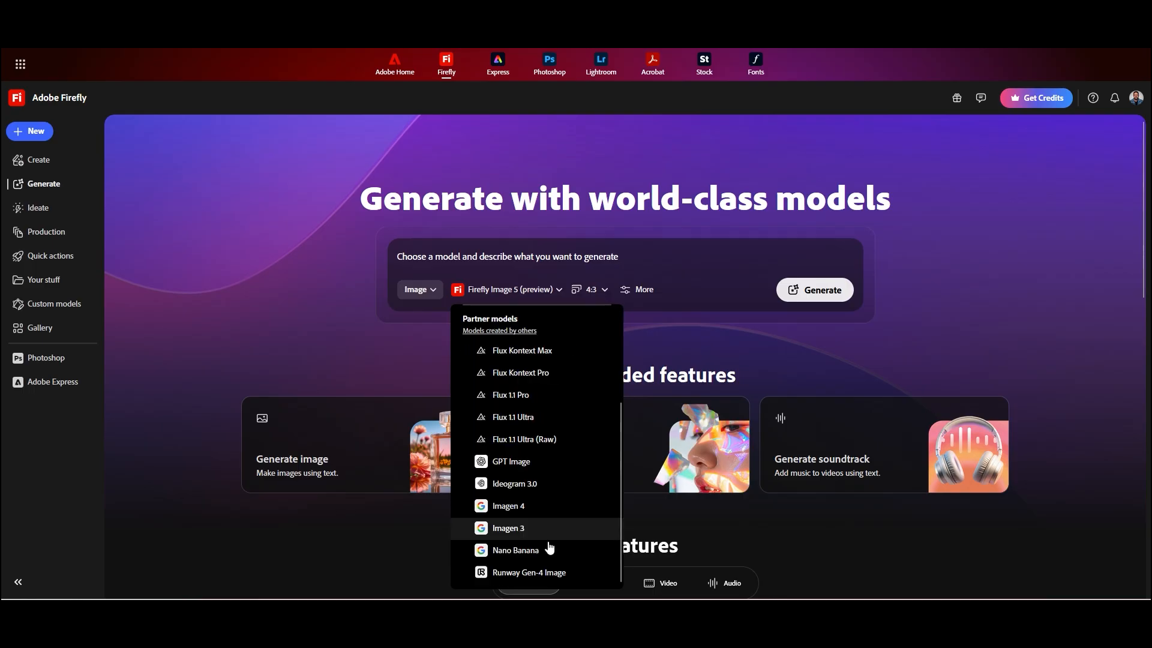
scroll(526, 459, "up", 2)
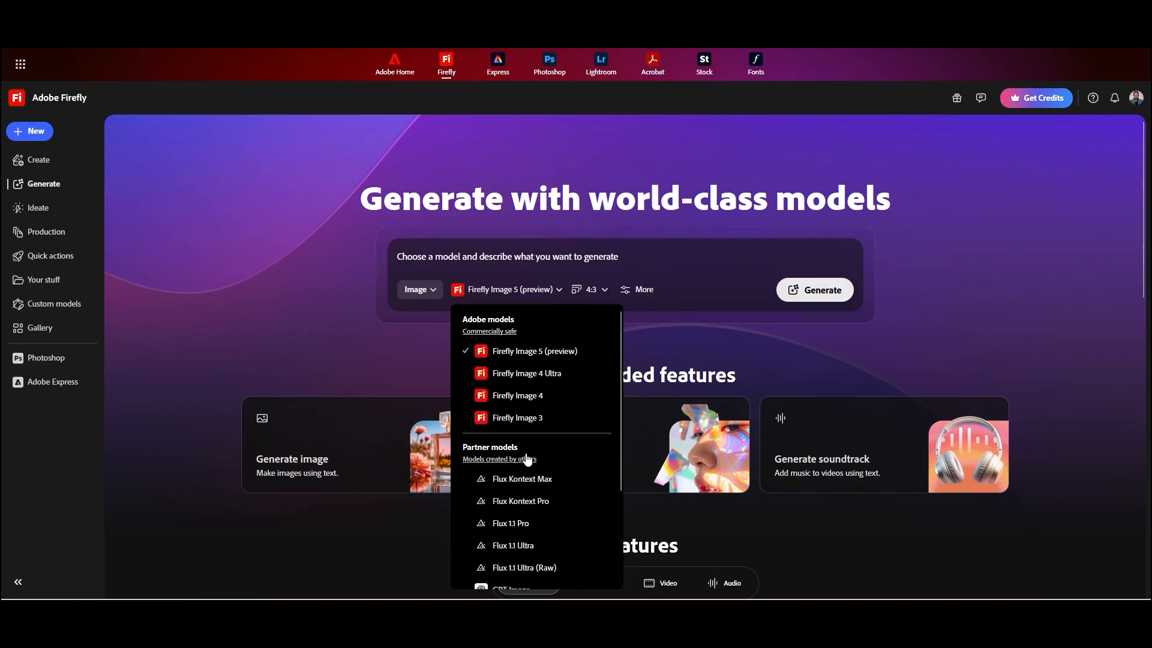
left_click(528, 352)
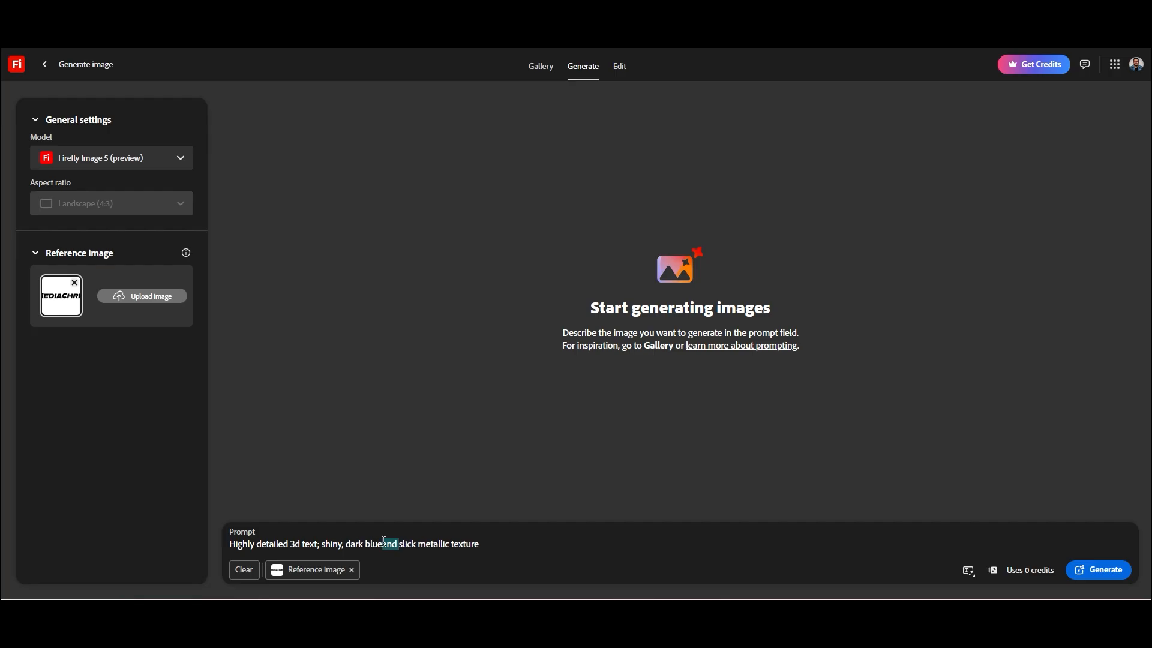
left_click(1106, 577)
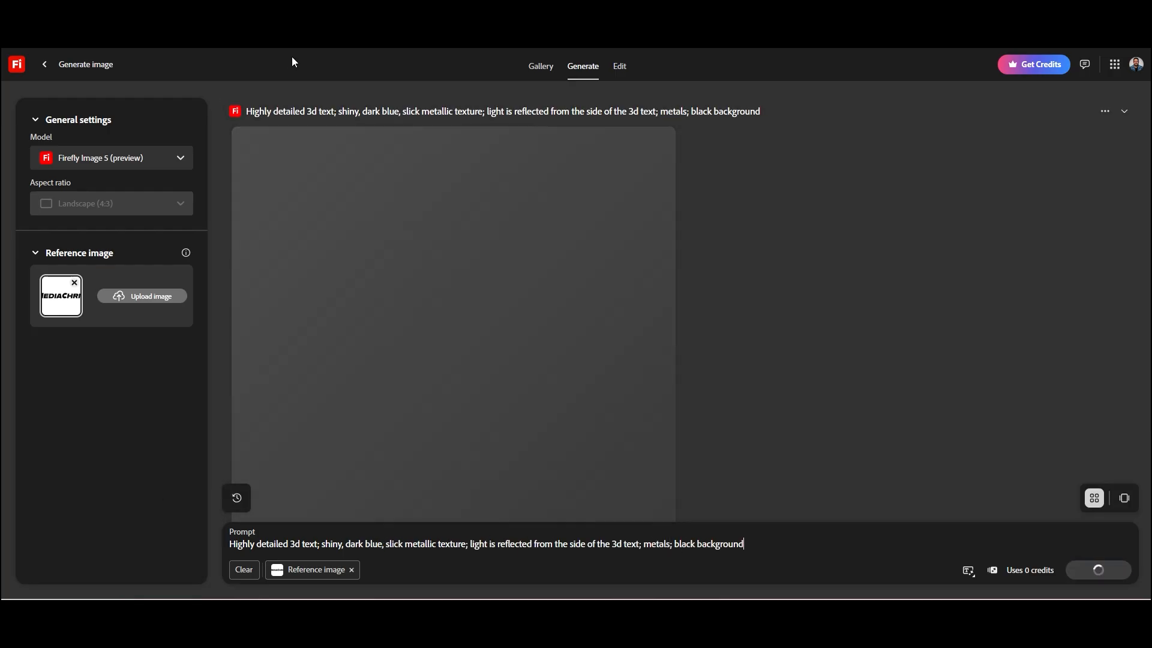
Step: Change the model to Nano Banana and generate the image again from the same prompt and reference image
left_click(111, 158)
left_click(90, 539)
left_click(1098, 570)
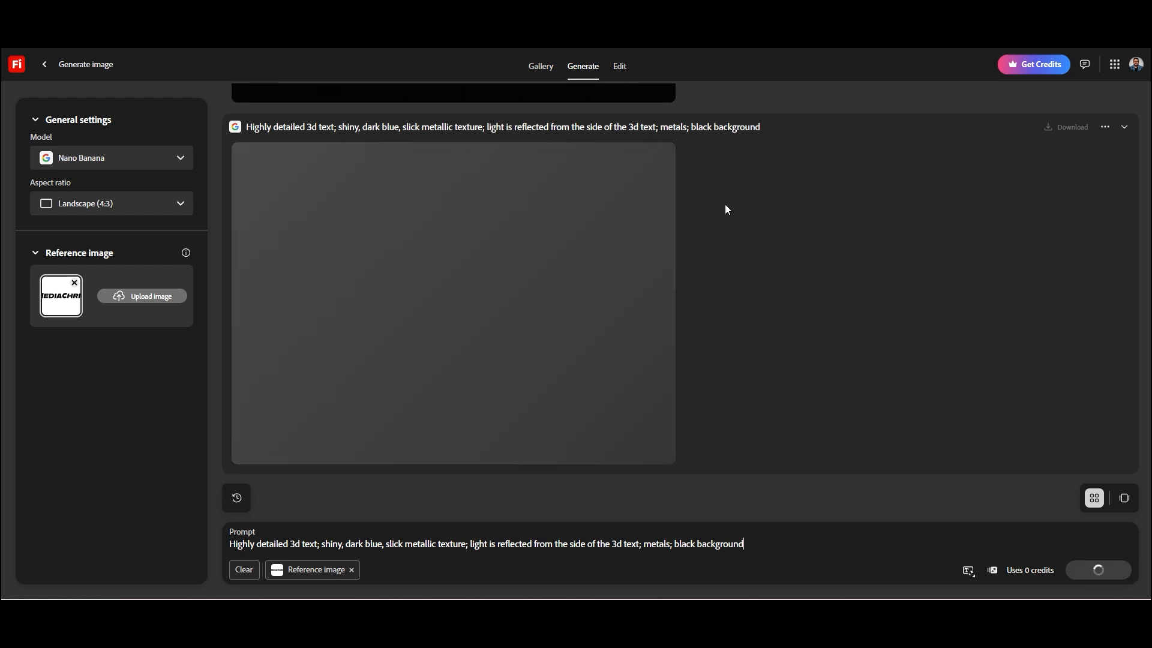
Step: Insert "sci fi detailed computer texture;" after "dark blue," in the prompt and generate a new image
left_click(385, 544)
type("sci fi detailed computer texture;")
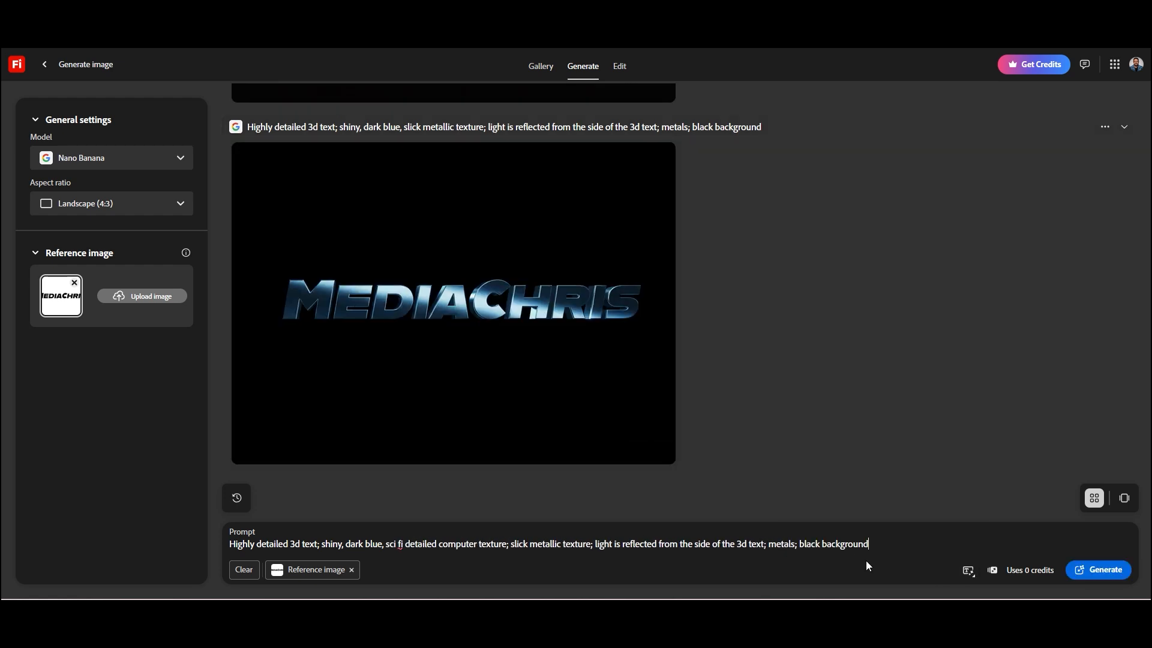
key("Return")
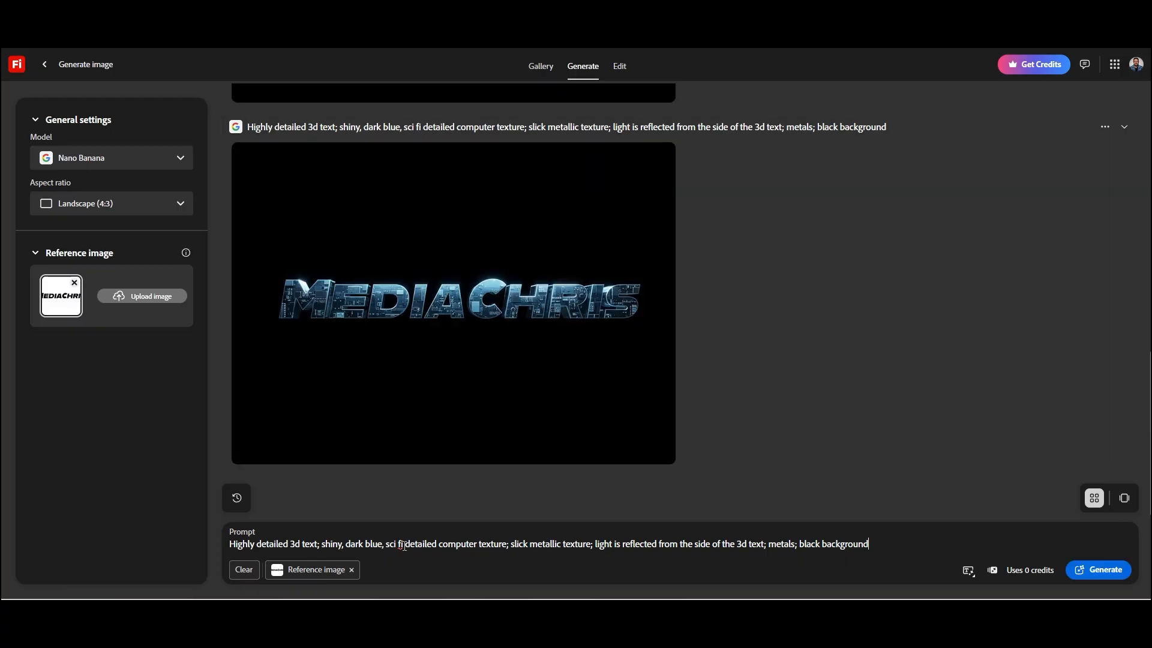
Step: Correct "sci fi" to "sci-fi" in the prompt and regenerate the image
left_click(400, 544)
key("BackSpace")
type("-")
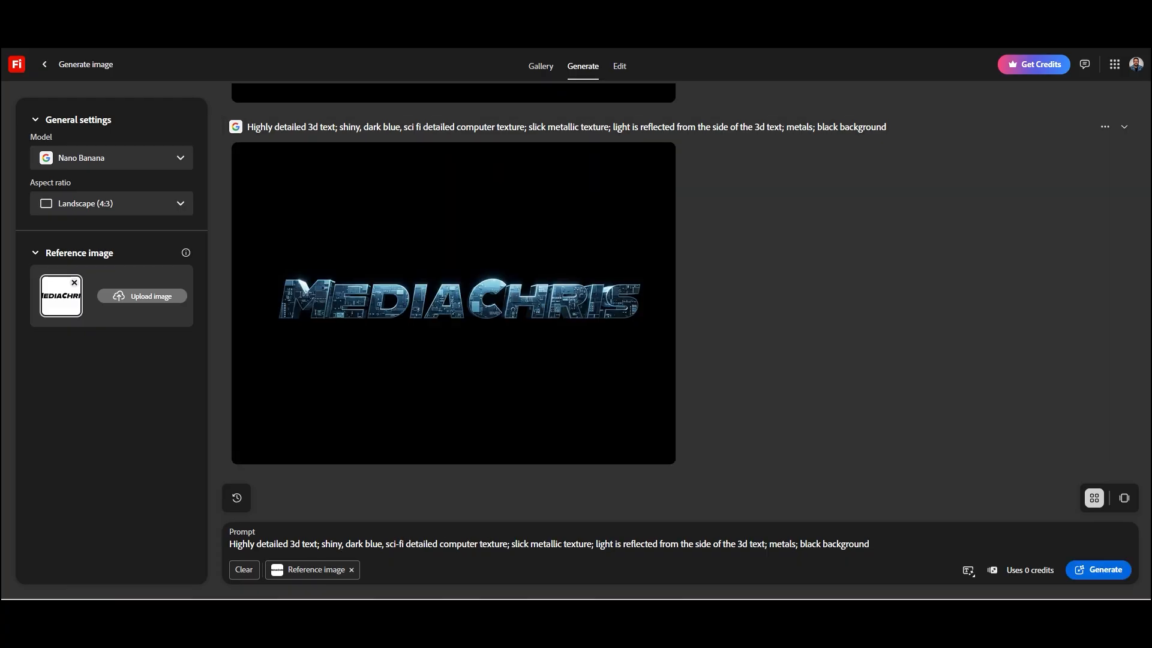
left_click(1107, 570)
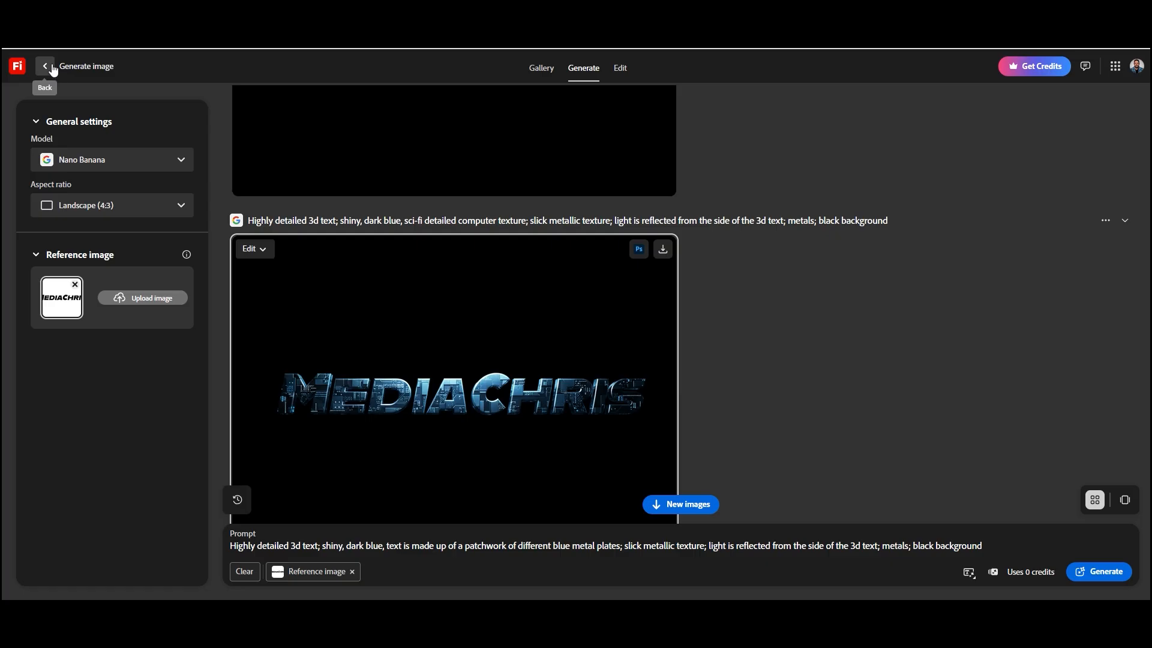
Step: Return to Firefly's start page, switch the generation type to Video, and load the sci-fi MediaChris image as the first frame
left_click(53, 67)
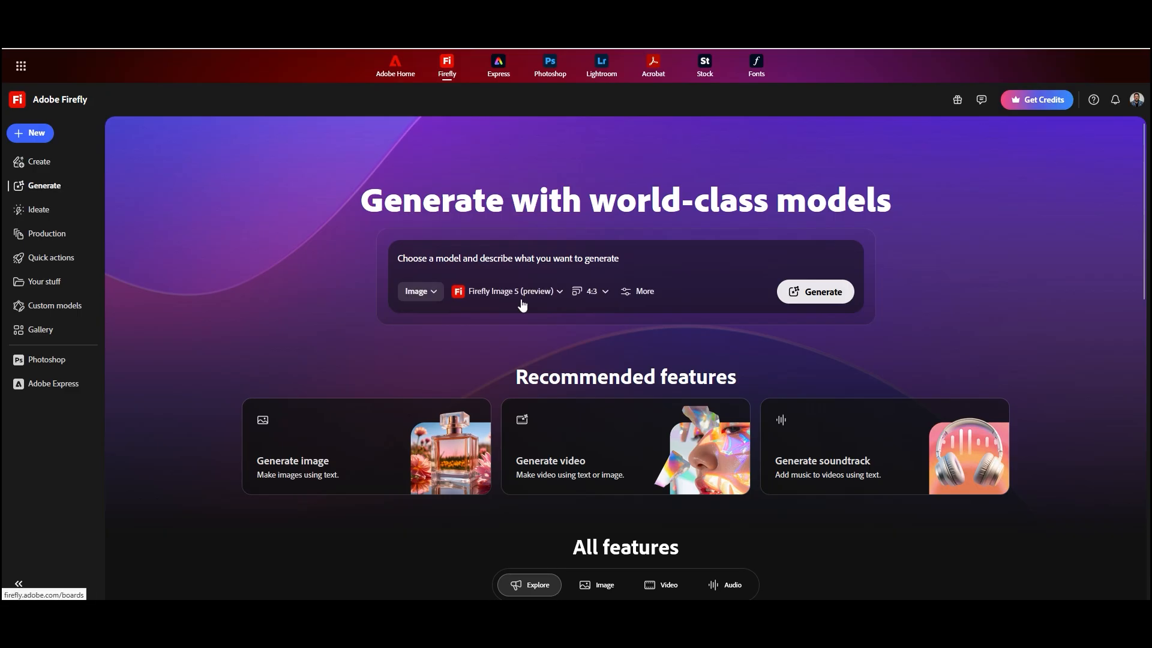
left_click(434, 293)
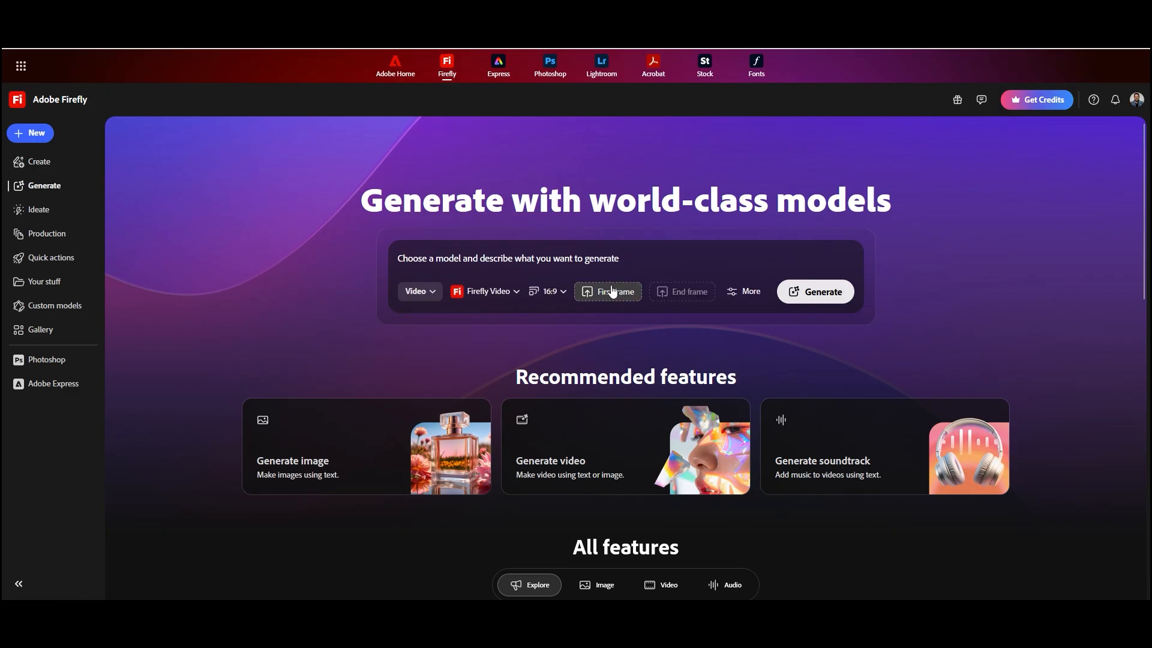
left_click(612, 292)
left_click(600, 226)
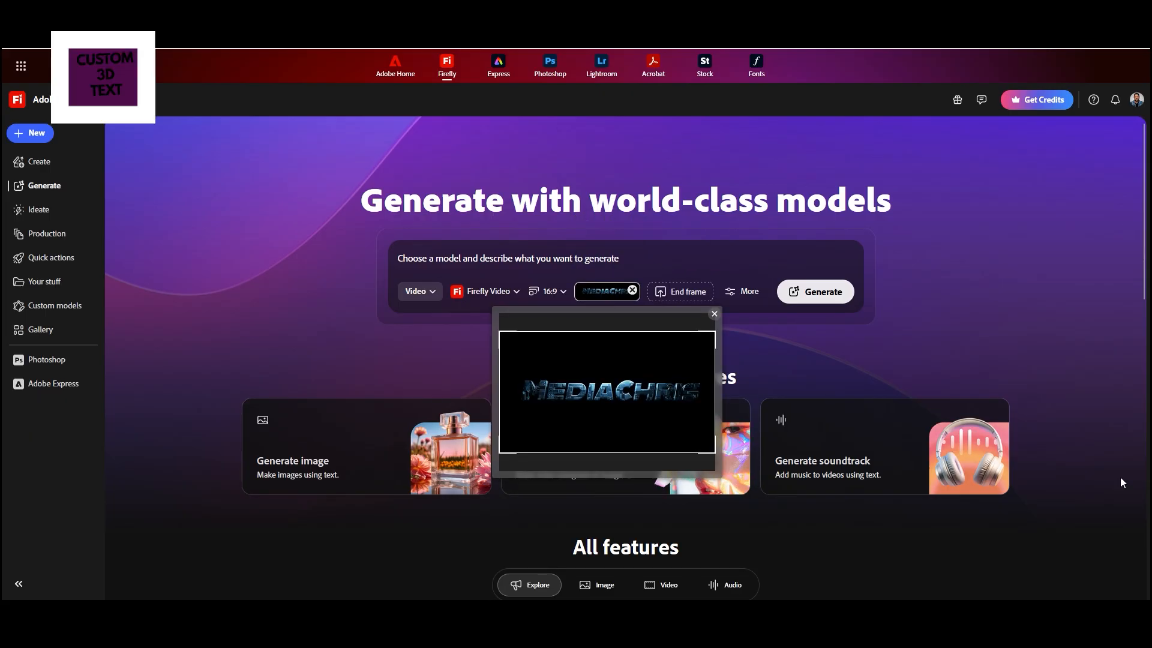
Step: Generate a video of the 3D text turning very slowly by 10 degrees over a black background, with light reflecting off the metal texture
left_click(815, 292)
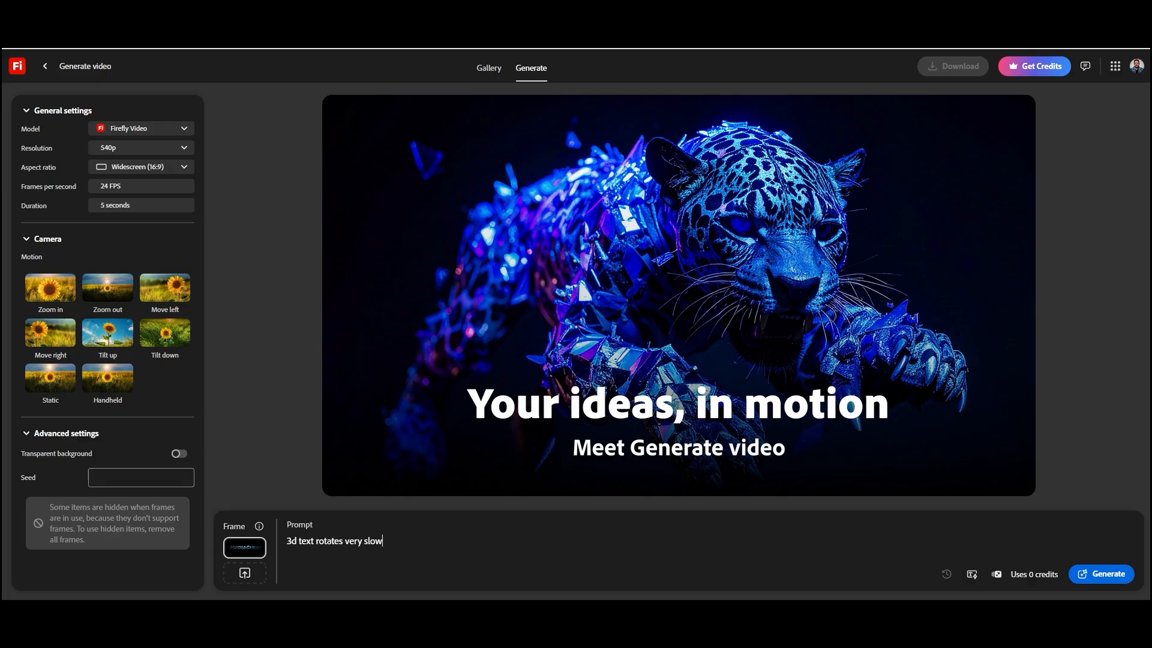
type("ver a black background; very very slow; 10 deg")
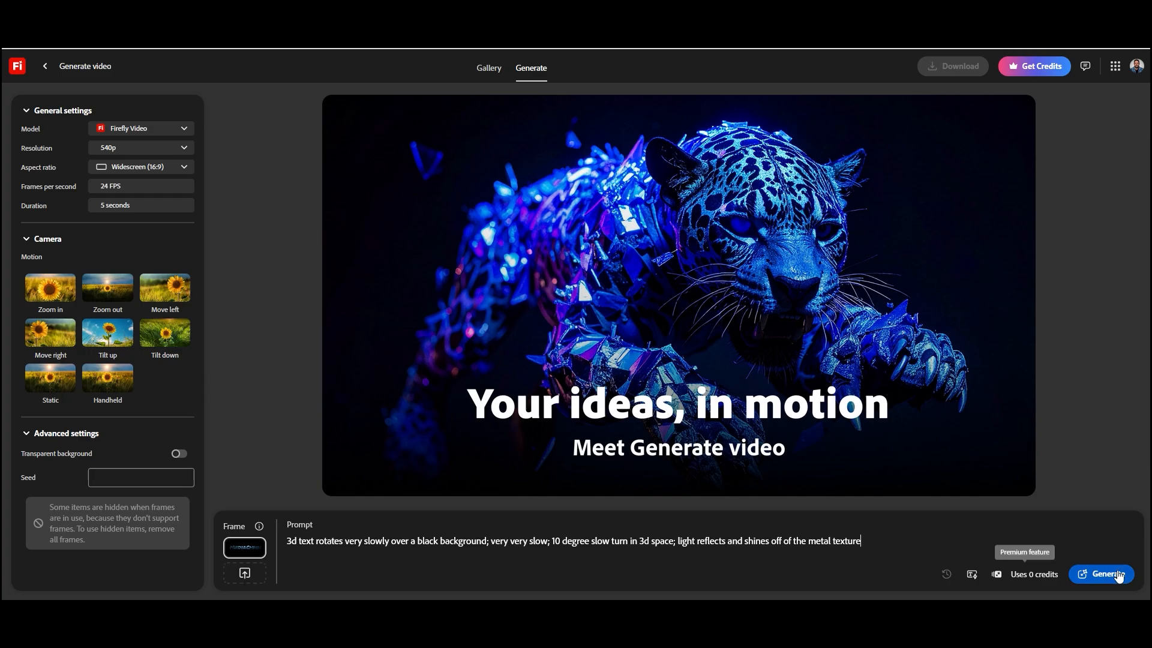
left_click(1117, 577)
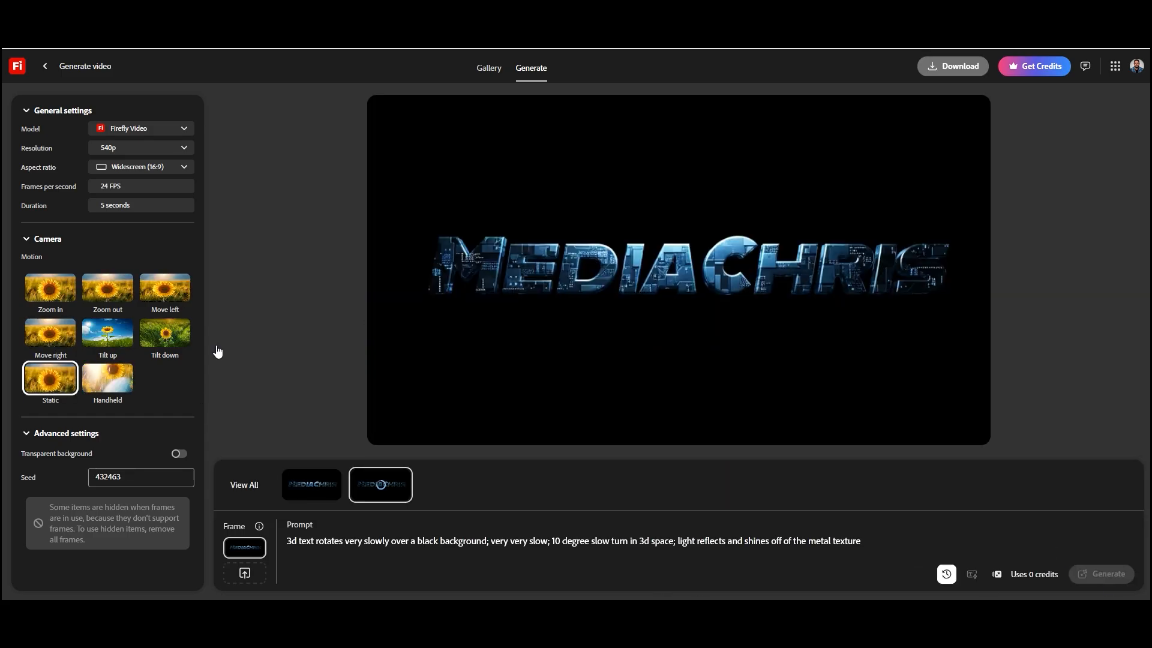
left_click(385, 439)
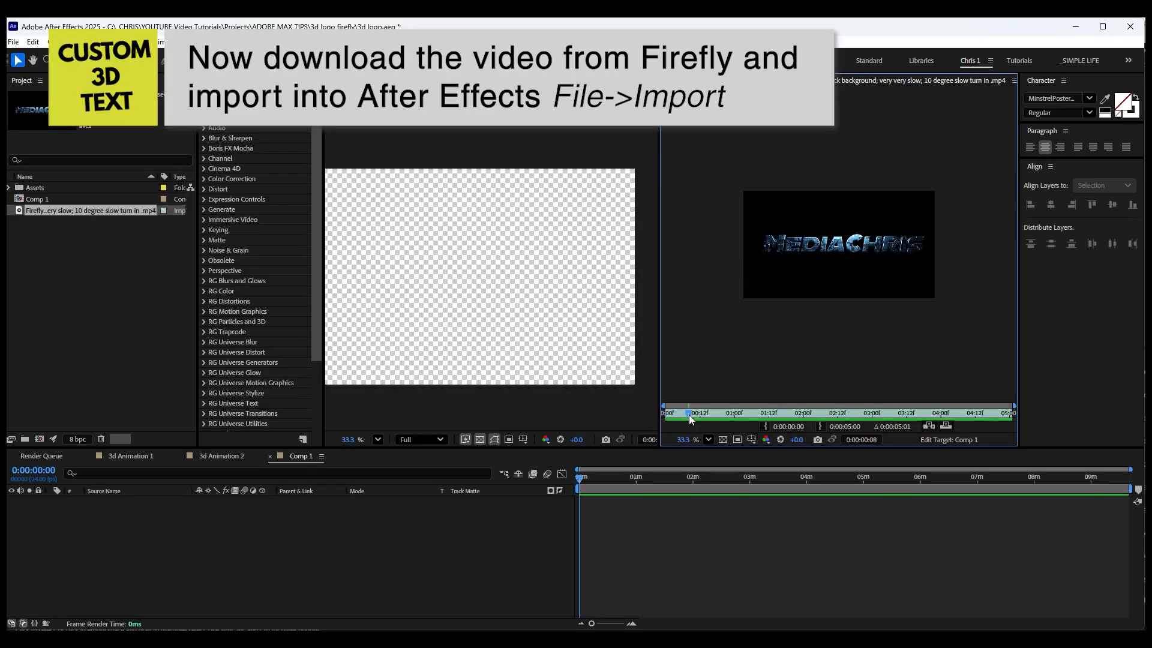
Step: Switch to After Effects, place the Firefly video in the EZ 3D Text composition and add a medium red solid beneath it
left_click_drag(689, 415, 577, 426)
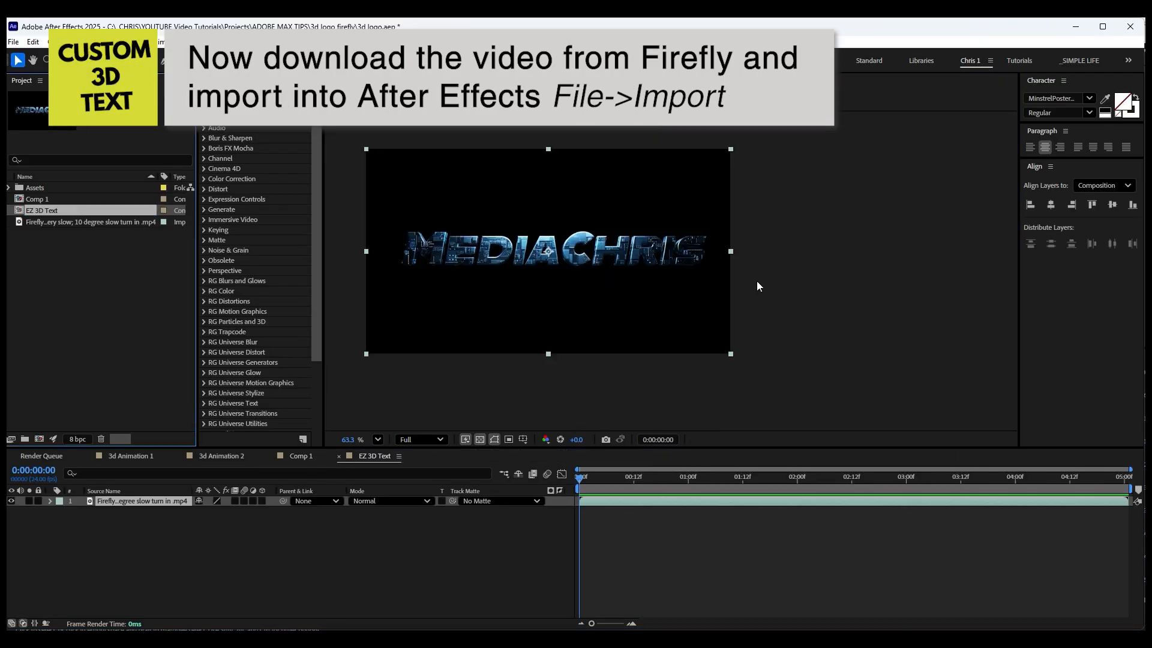
key("ctrl+y")
key("Return")
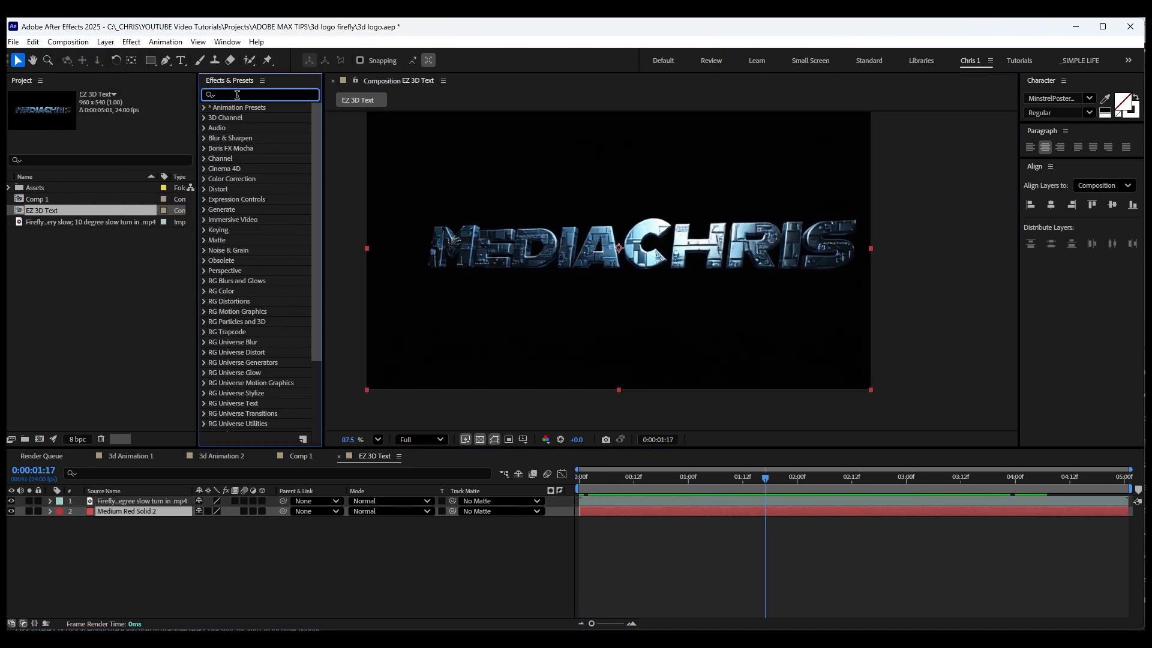
Step: Find the Luma Key effect and apply it to the Firefly video layer
type("luma")
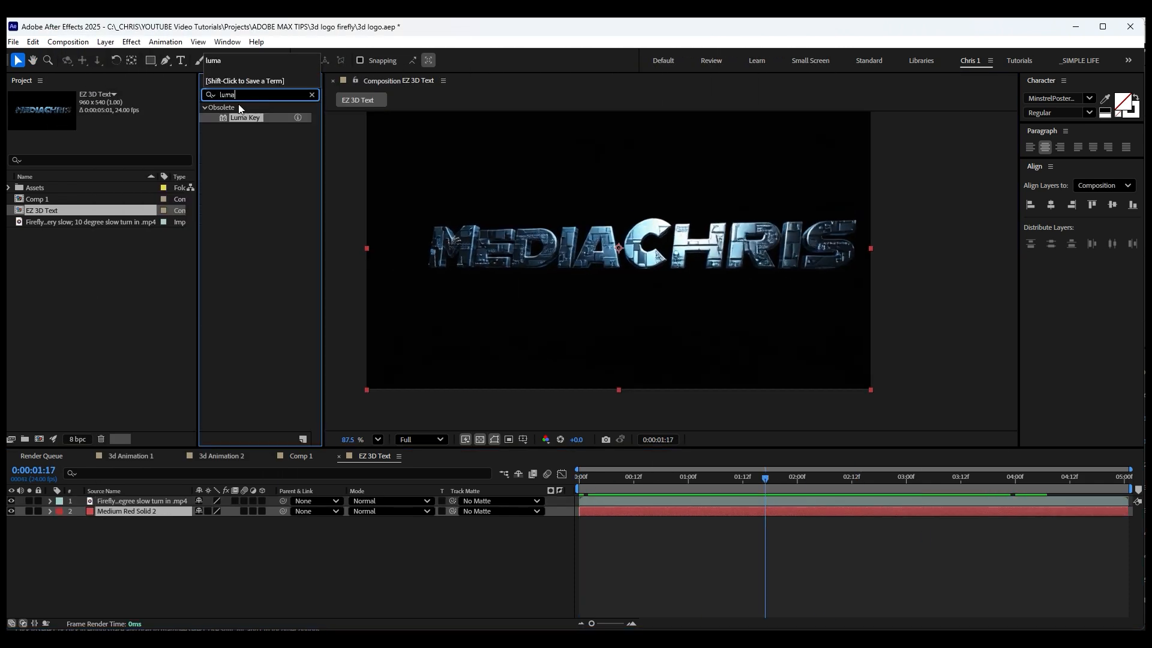
double_click(254, 119)
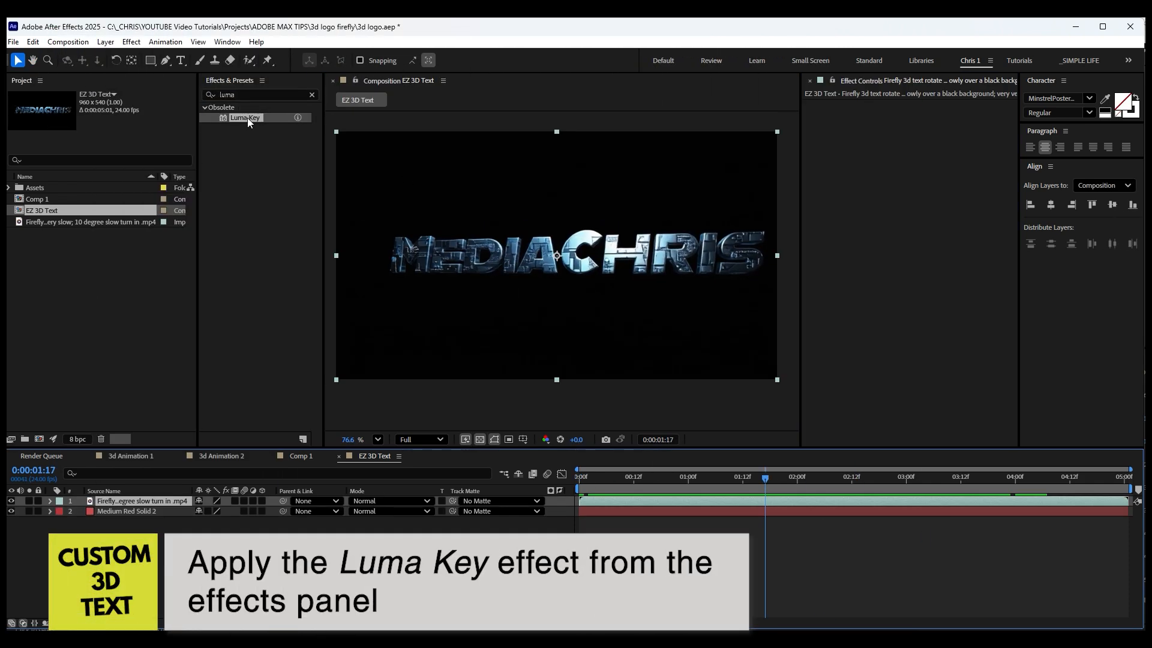
left_click_drag(248, 119, 826, 118)
Step: Set the Luma Key's Threshold to 7 and its Edge Feather to 3.1 to key out the black background
left_click_drag(924, 126, 931, 124)
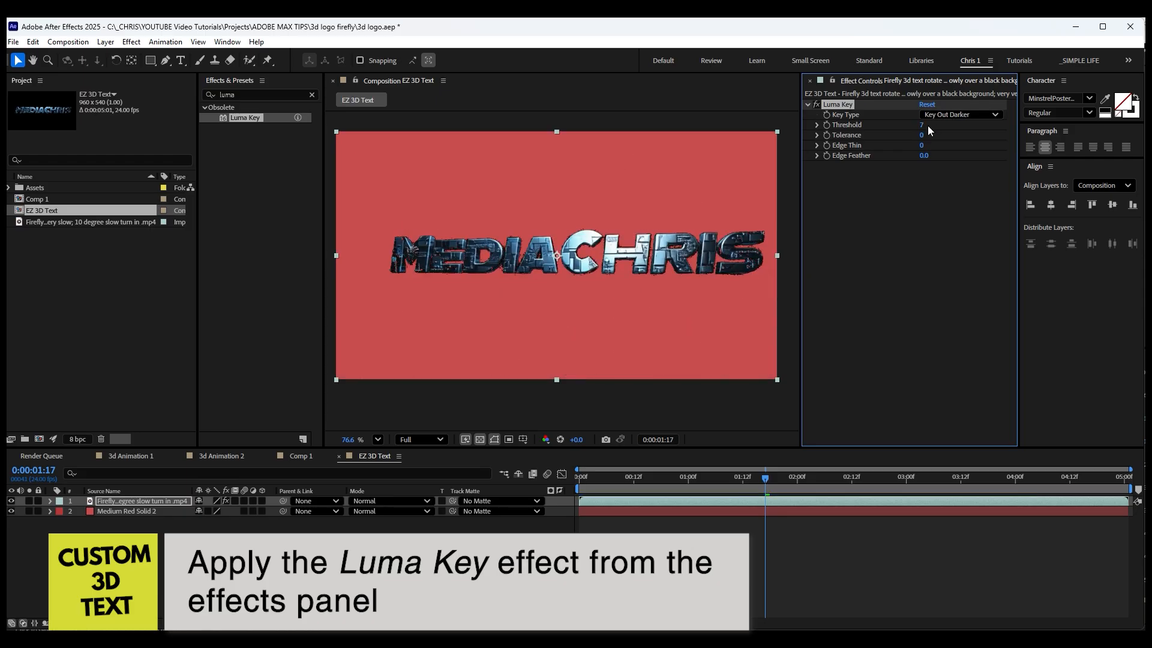
left_click_drag(924, 156, 930, 153)
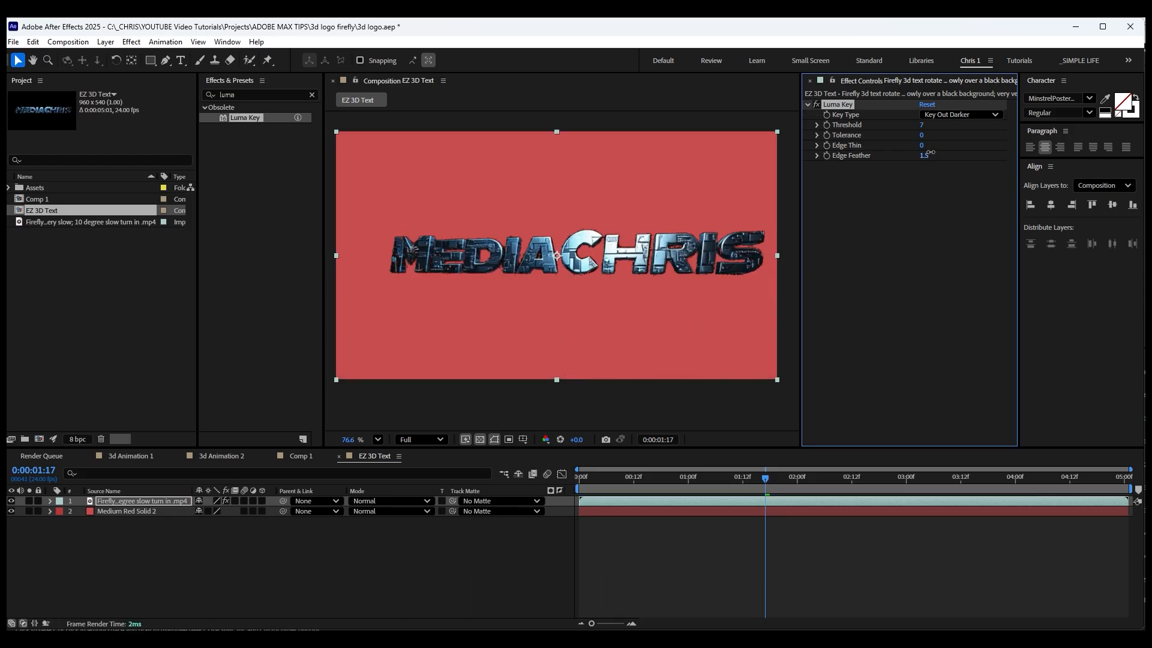
scroll(523, 279, "up", 4)
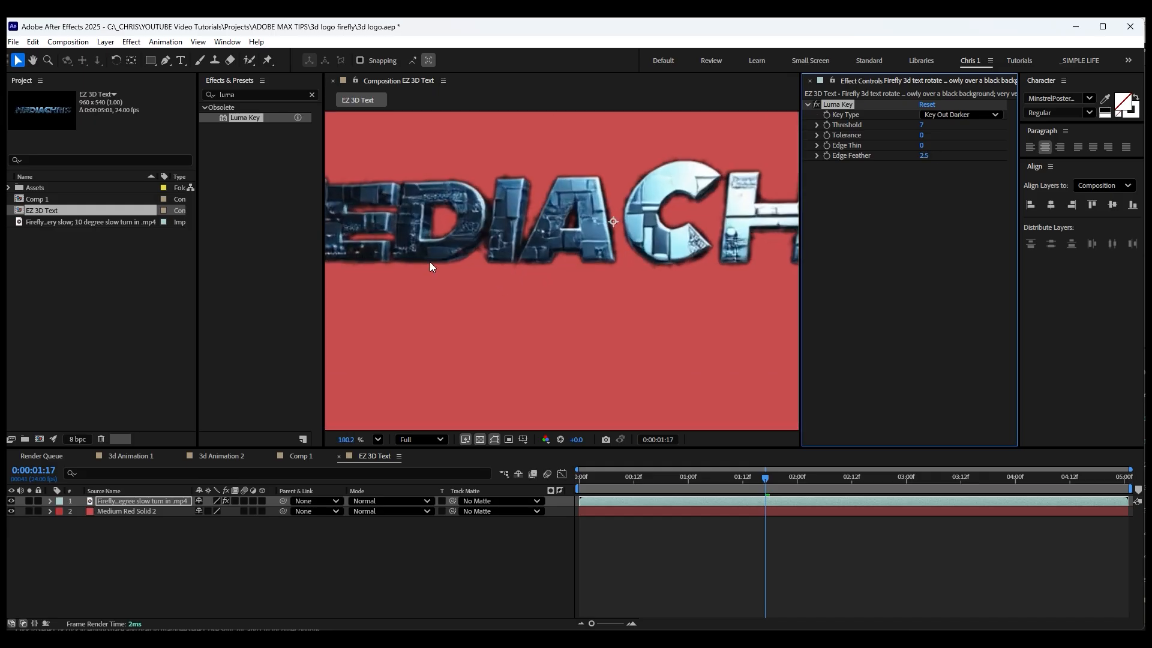
left_click_drag(355, 245, 461, 259)
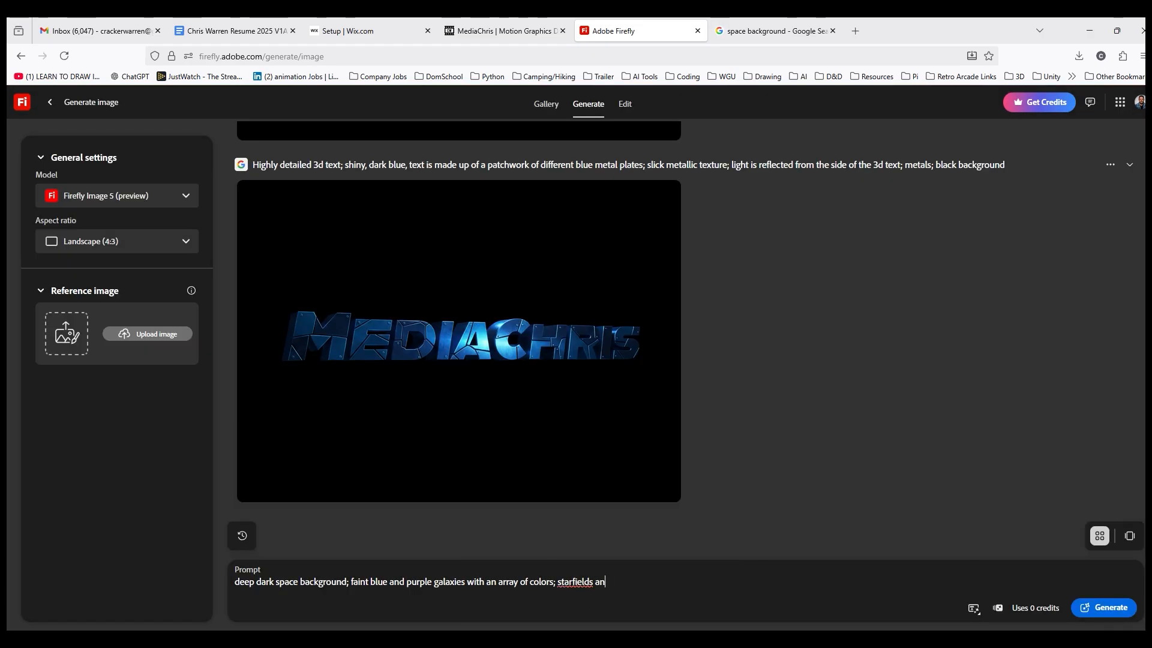
Step: Switch to Firefly, generate a deep, very dark space background with sparse, rich stars using Nano Banana, and download the image
key("Return")
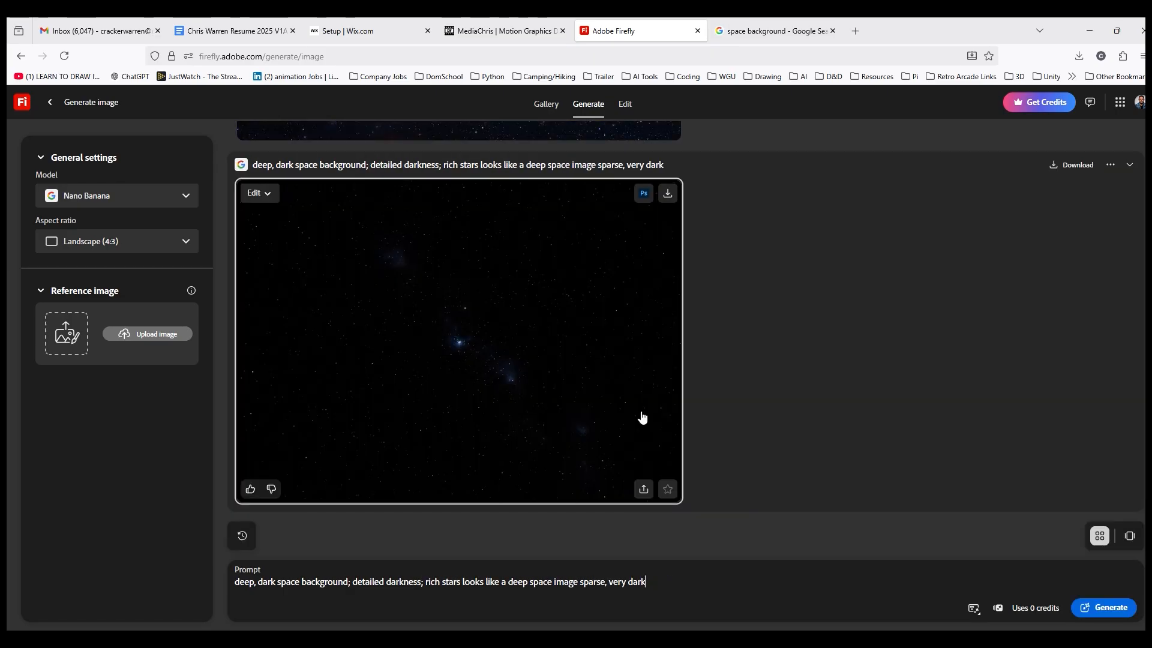
left_click(666, 194)
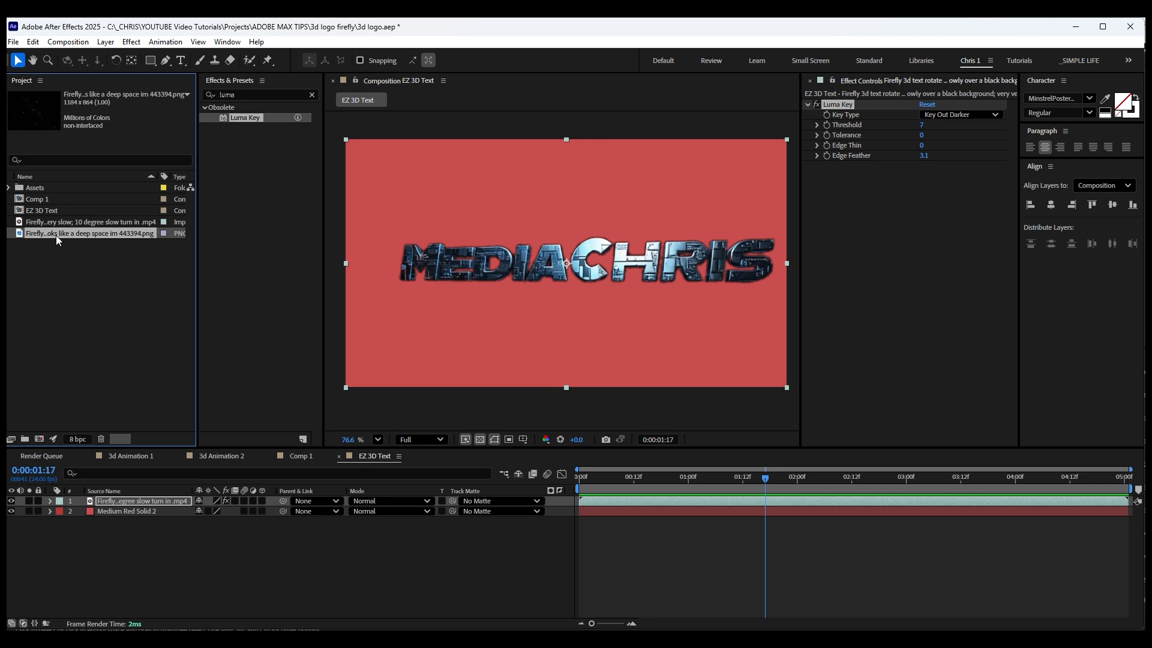
Step: Place the deep space image in EZ 3D Text between the Firefly video and Medium Red Solid 2, and close the solid's layer viewer
left_click_drag(186, 519, 186, 521)
mouse_move(595, 476)
left_mouse_down()
mouse_move(642, 478)
mouse_move(606, 480)
left_mouse_up()
double_click(117, 511)
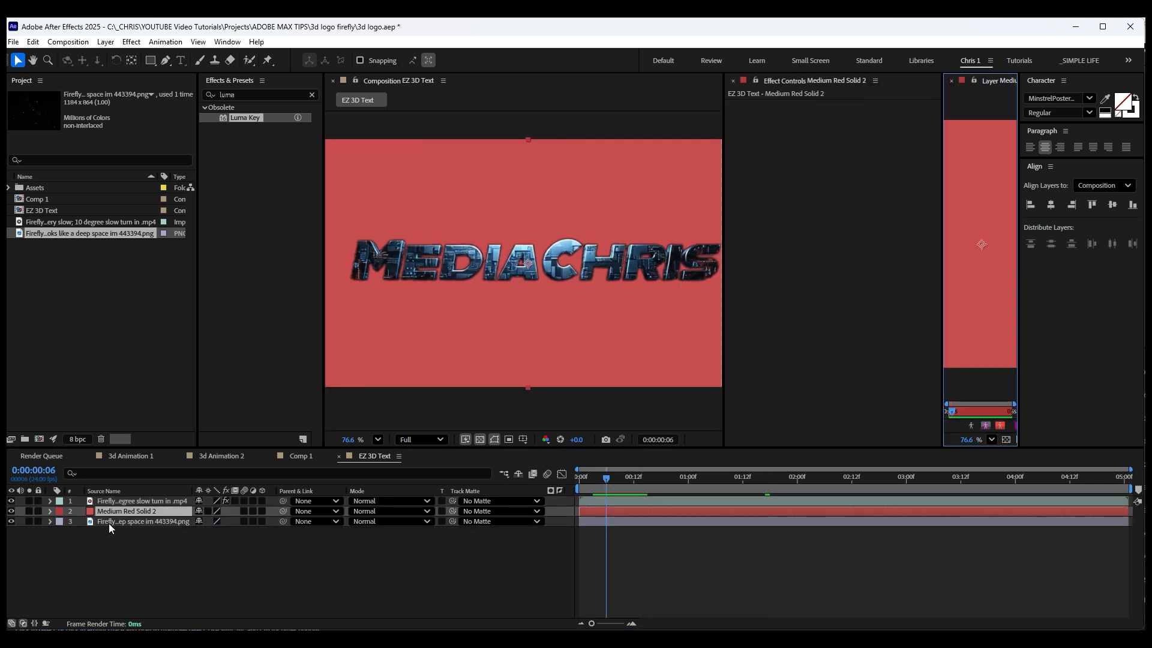
left_click_drag(109, 523, 106, 529)
scroll(574, 311, "down", 1)
key("space")
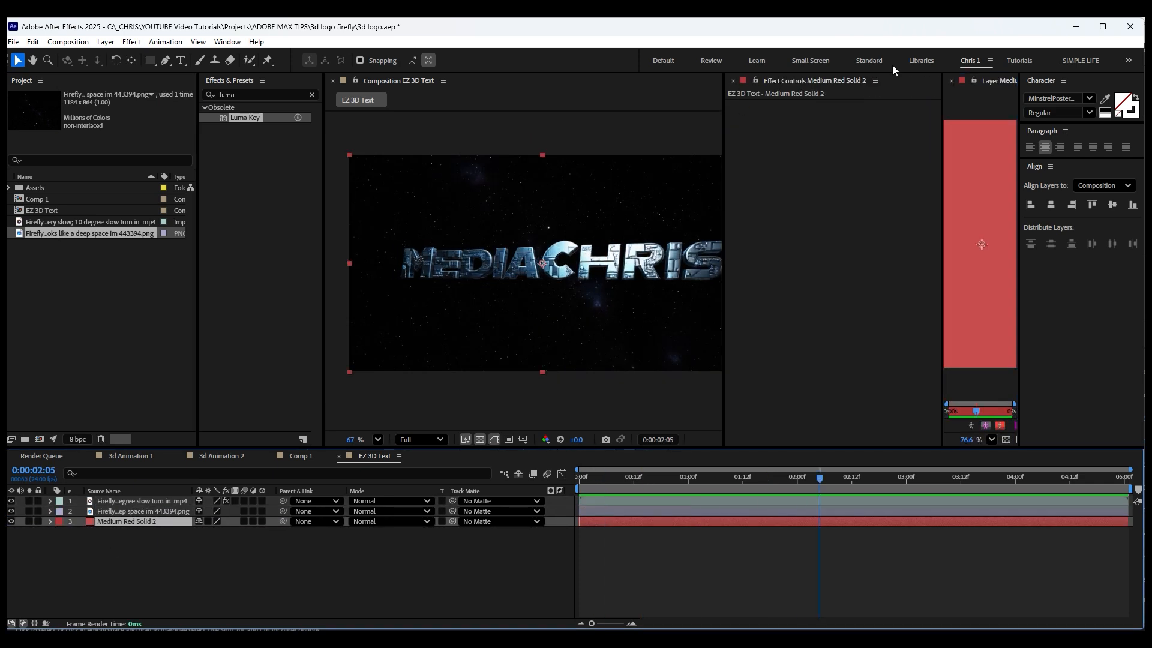
left_click(952, 81)
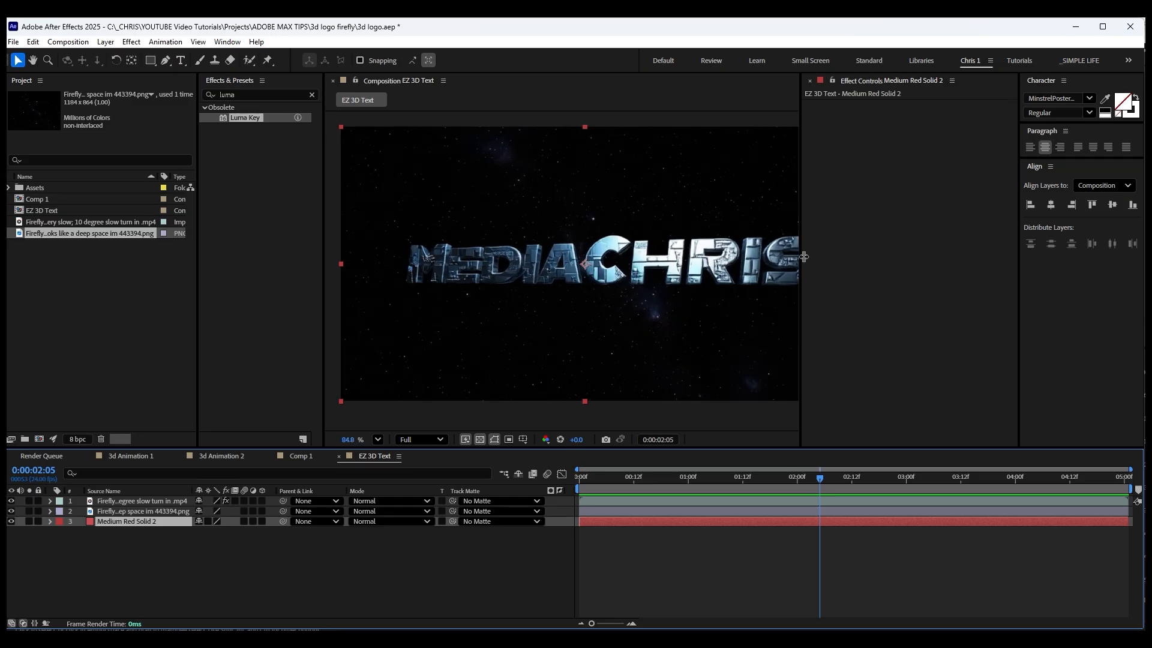
left_click_drag(804, 257, 958, 257)
Step: Set a Scale keyframe of 66% on the Firefly text video at 0:00:00:00
left_click_drag(820, 479, 566, 473)
key("space")
key("space")
left_click(121, 512)
key("s")
left_click(123, 502)
key("s")
left_click_drag(234, 513, 222, 523)
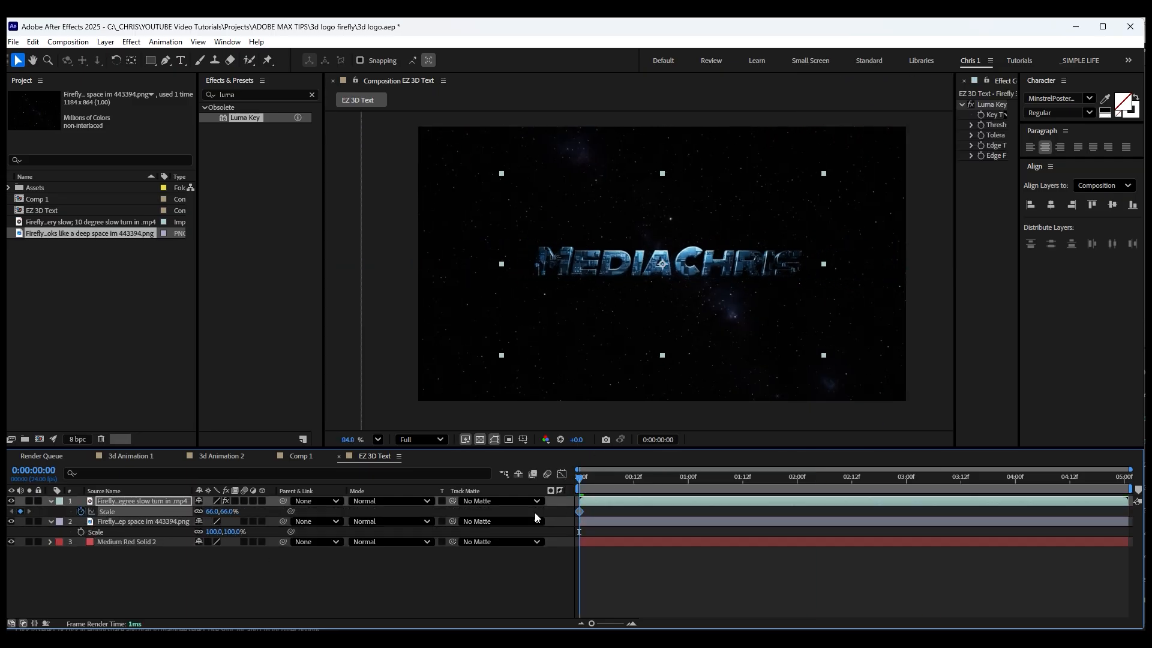
key("space")
Step: Set the text video's Scale to 96% at 0:00:04:04, apply Easy Ease to that keyframe and preview the growth
left_click_drag(224, 514, 236, 508)
left_click_drag(733, 512, 1033, 511)
key("space")
key("space")
right_click(127, 504)
mouse_move(156, 208)
left_click(336, 208)
left_click(81, 512)
key("Home")
key("space")
key("space")
Step: Animate the space background's Scale from 100% at the start to a slightly larger size at 0:00:04:04
left_click(714, 478)
left_click(203, 576)
left_click(143, 512)
key("s")
left_click(81, 522)
left_click(142, 500)
left_click_drag(228, 532, 234, 531)
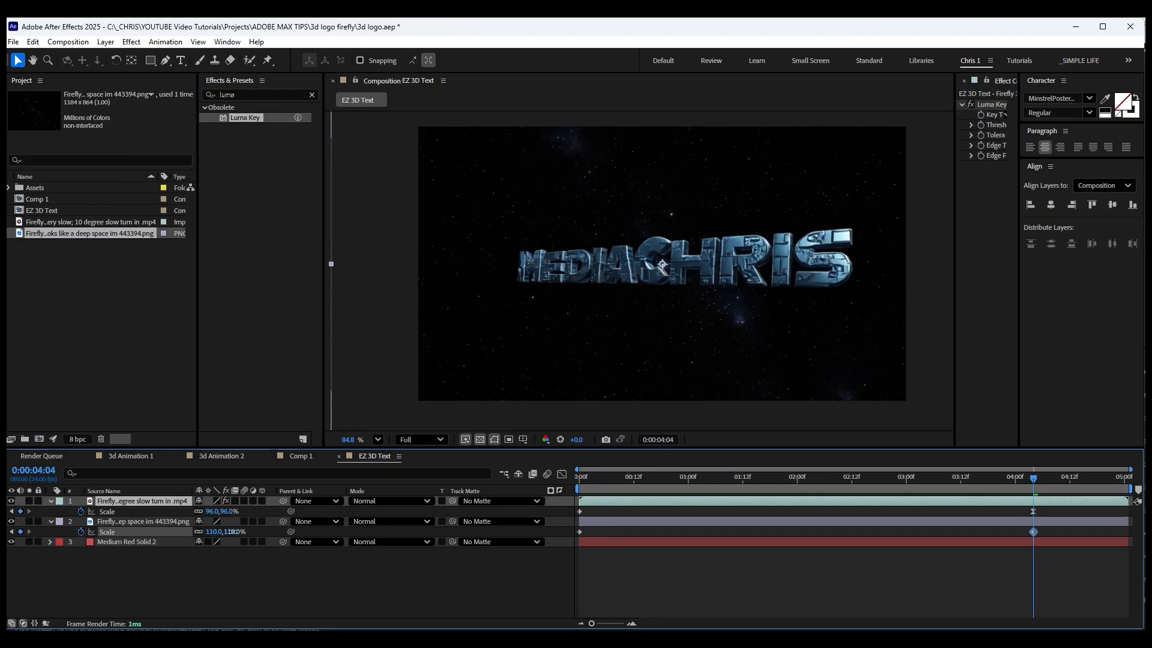
Step: Create a Stars solid below the text with CC Particle World, using Explosive animation, velocity 0.02, gravity 0, longevity 3.56 and Faded Sphere particles
left_click(105, 41)
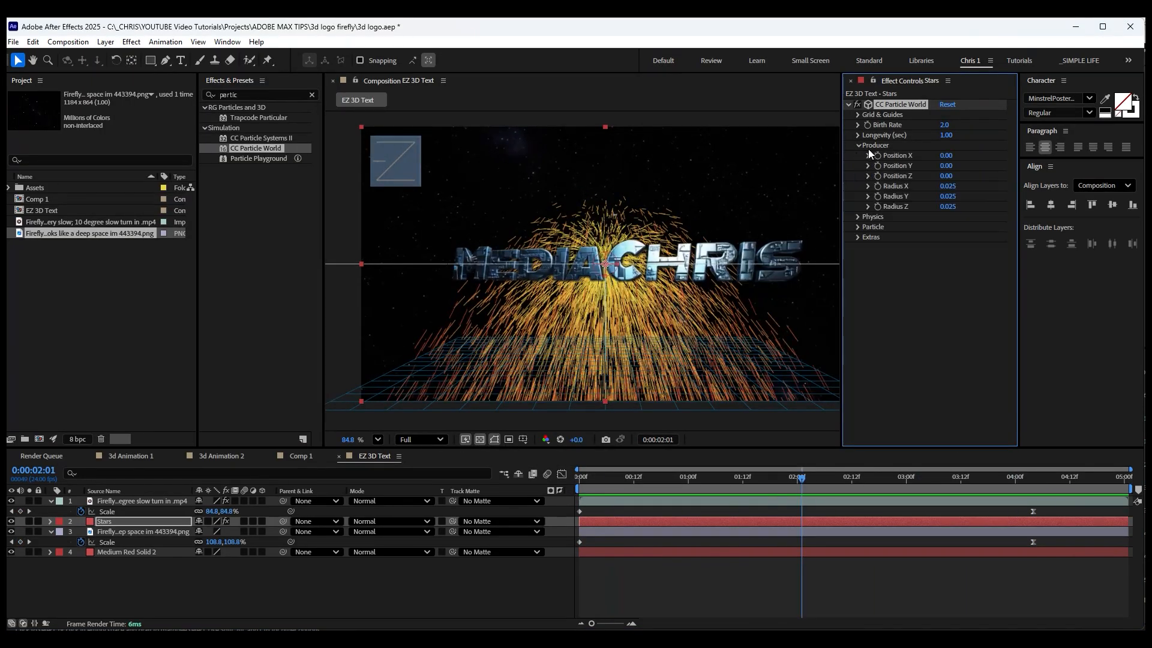
left_click(859, 145)
left_click(857, 166)
left_click(971, 175)
left_click(972, 233)
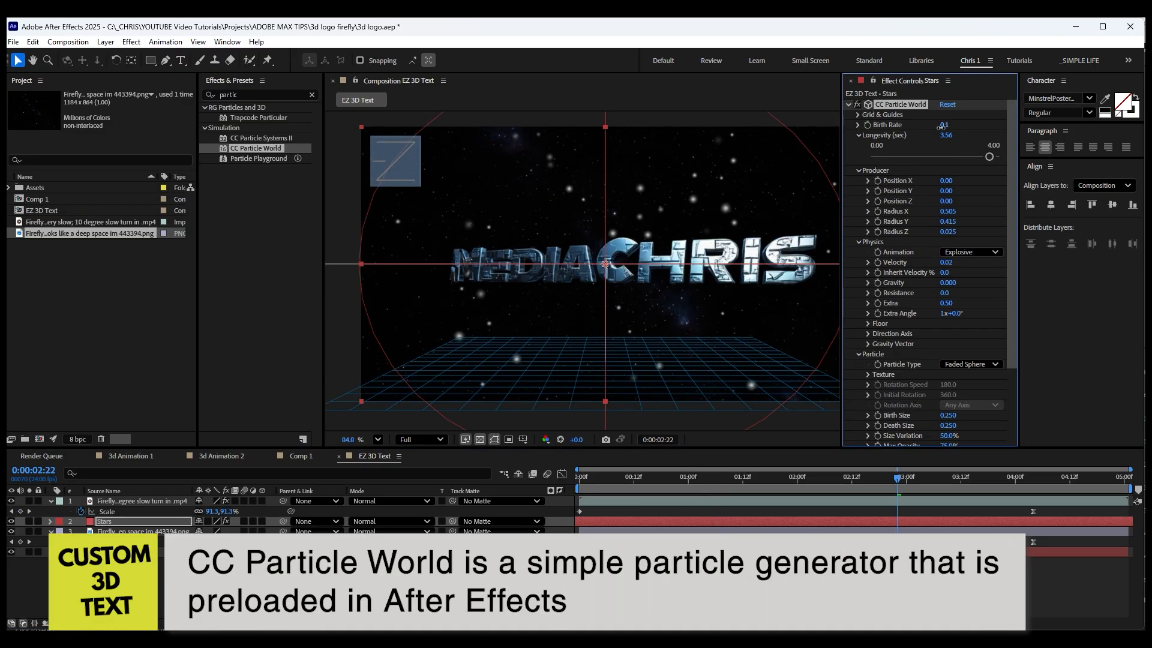
Step: Refine the stars with birth rate 1.6, birth size 0.040, death size 0 and Radius Z 0.265, keyframe the producer's Position Z and preview
scroll(886, 351, "down", 2)
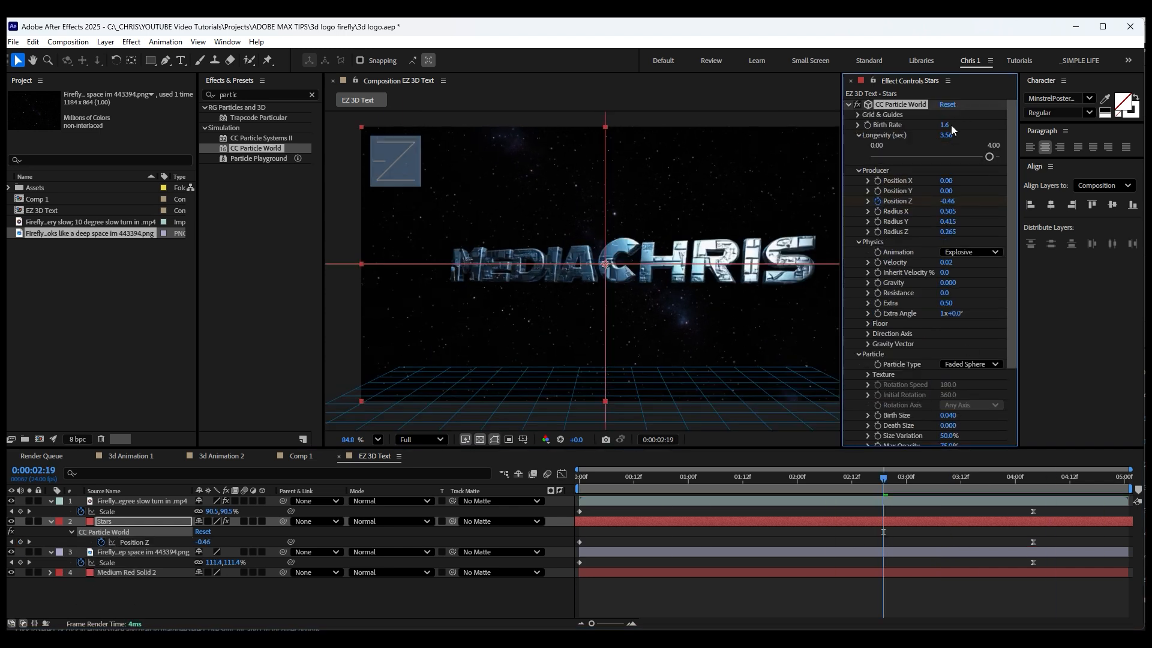
key("space")
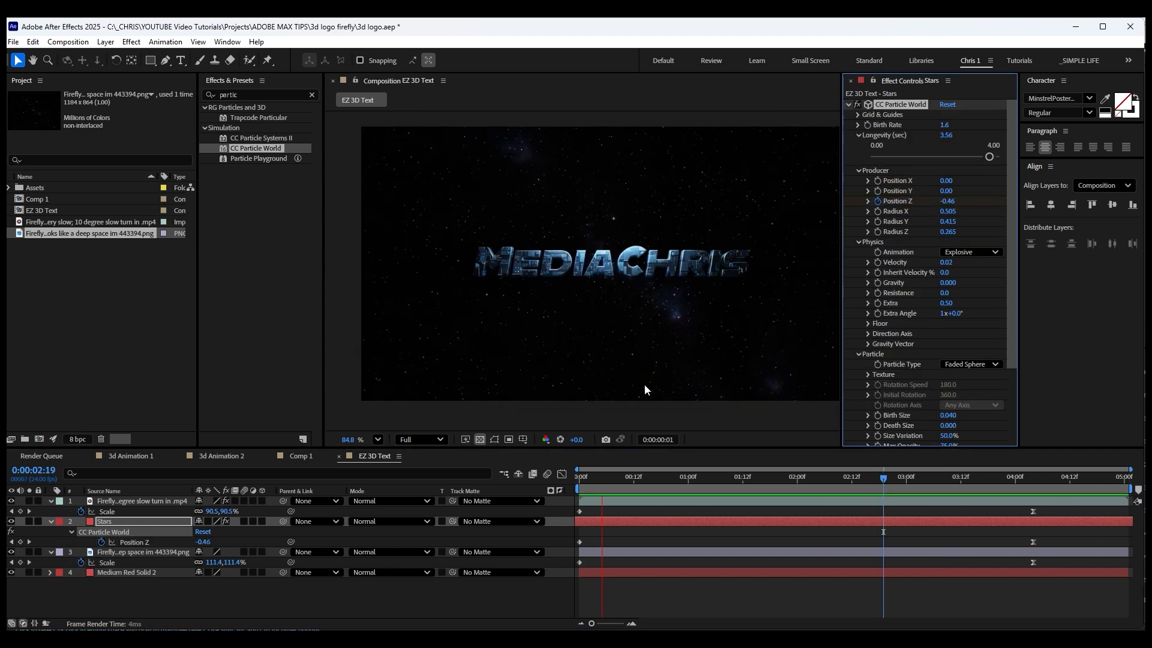
left_click_drag(684, 479, 601, 487)
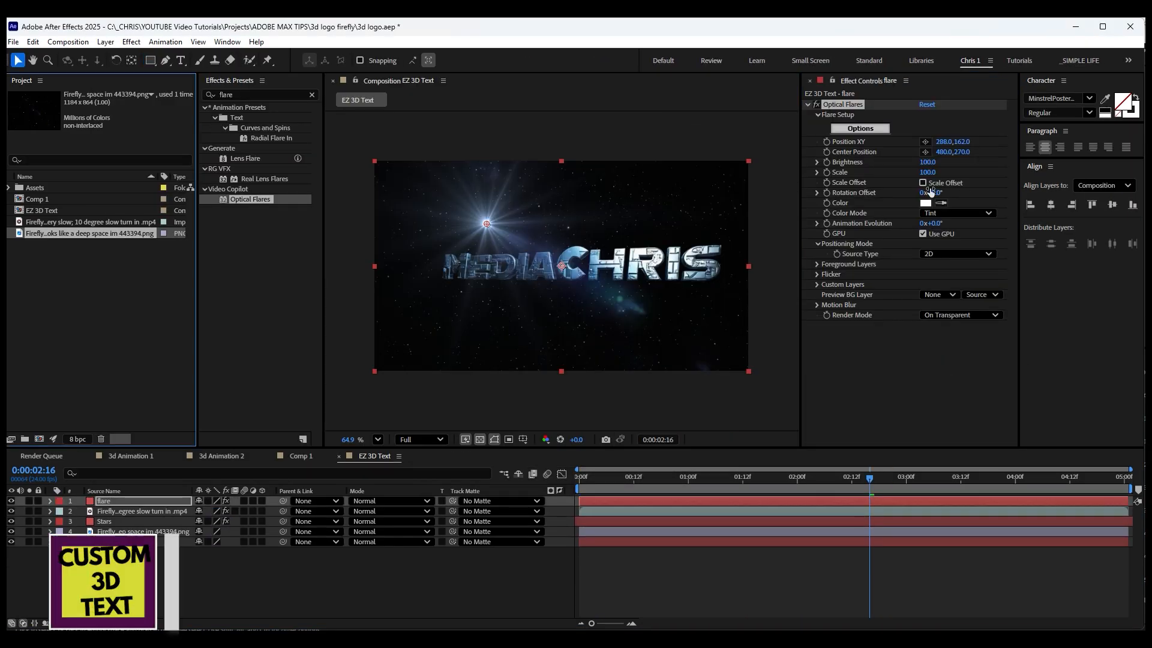
Step: Choose a Motion Graphics preset in Optical Flares for the flare layer, and reveal its Position XY and Center Position keyframes
left_click(860, 129)
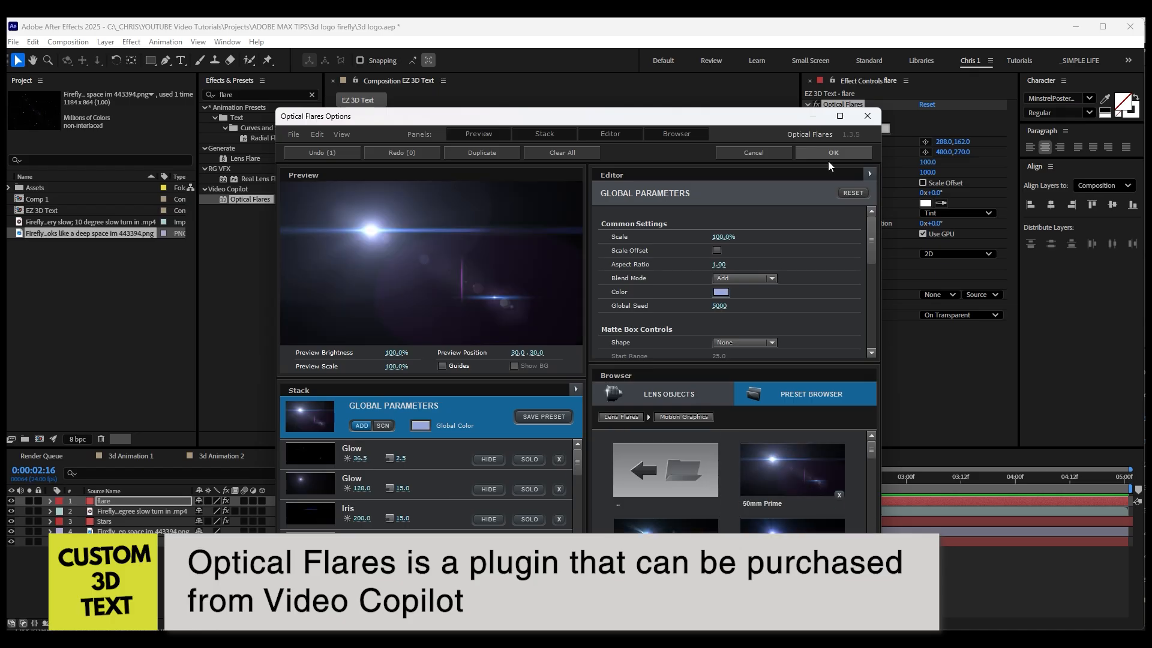
left_click(829, 157)
key("u")
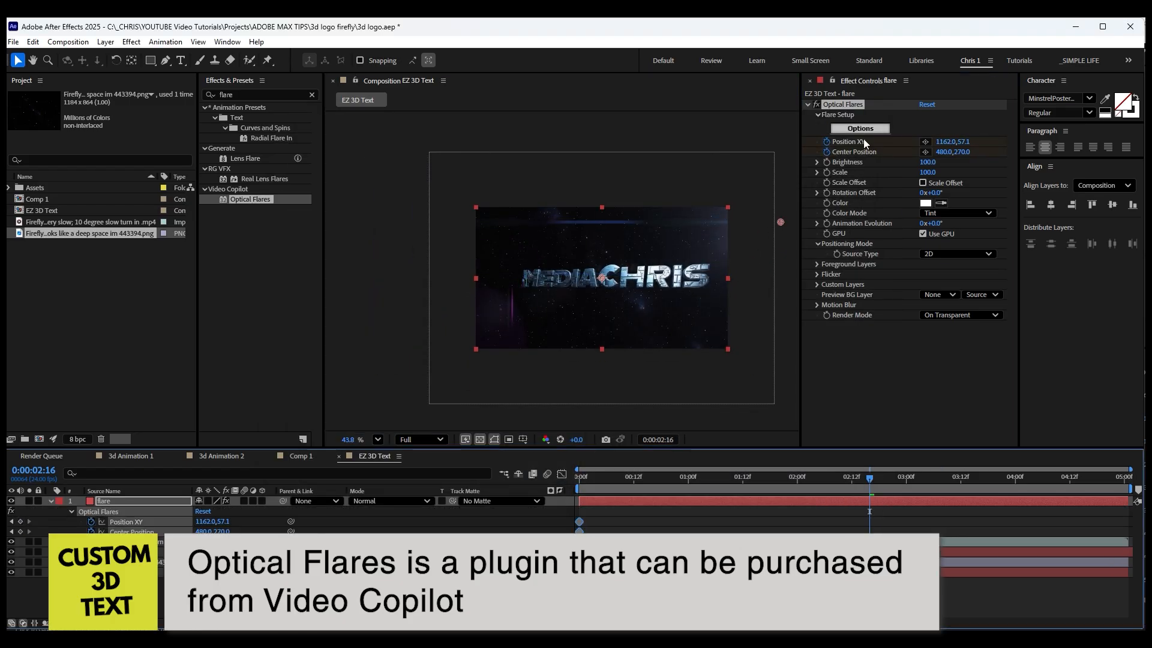
Step: Set the flare's Position XY to 1063.8,217.1 and Center Position to -9.1,530.3 at 0:00:02:16, with Center Position 720.0,226.3 at the start, and preview
left_click_drag(780, 222, 754, 262)
left_click_drag(601, 277, 472, 348)
left_click_drag(869, 478, 579, 479)
left_click_drag(602, 278, 665, 266)
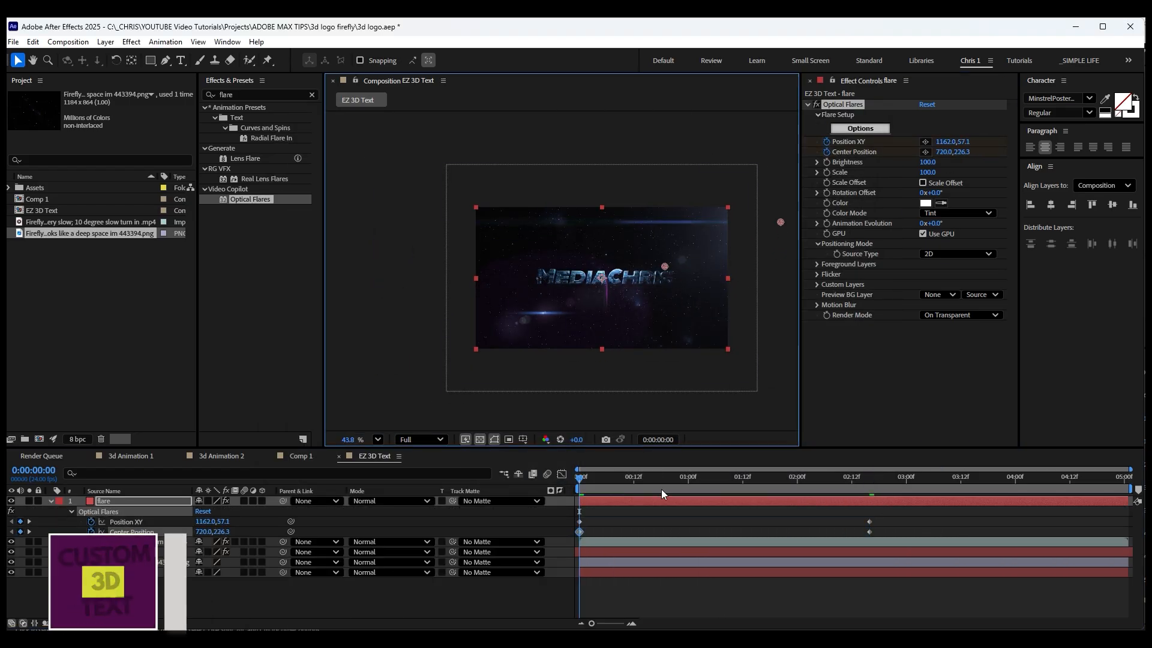
key("space")
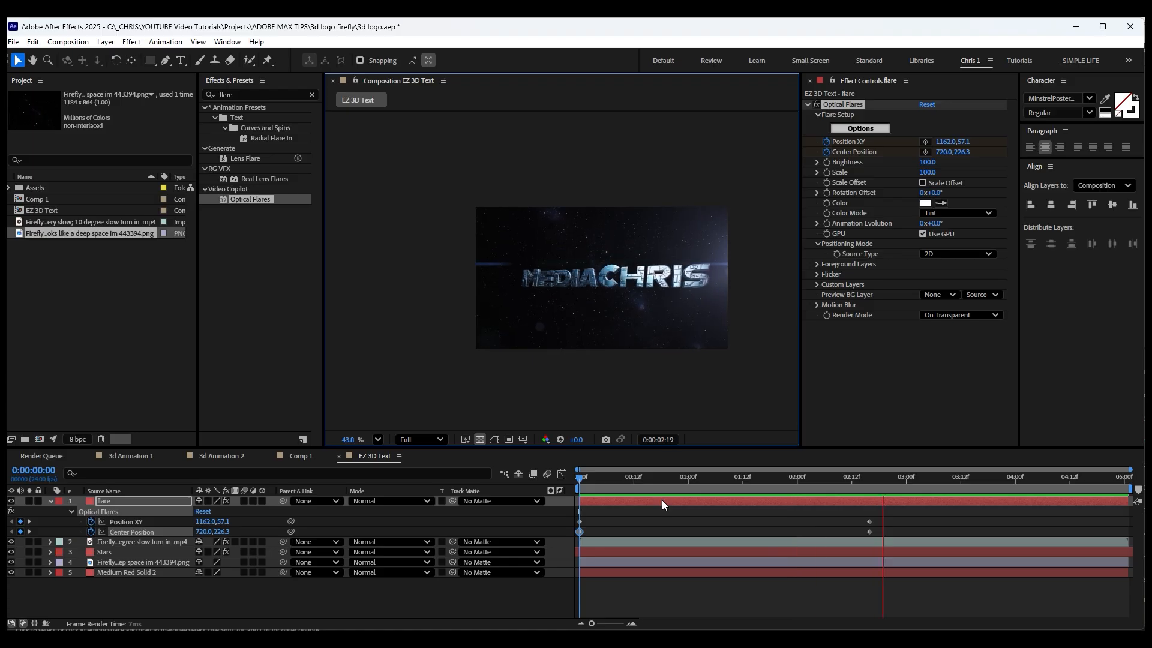
key("space")
Step: Apply Easy Ease to the flare's two closing keyframes, move them to 0:00:04:04 in line with the Stars keyframe, and preview the composition
left_click_drag(886, 515, 853, 542)
key("F9")
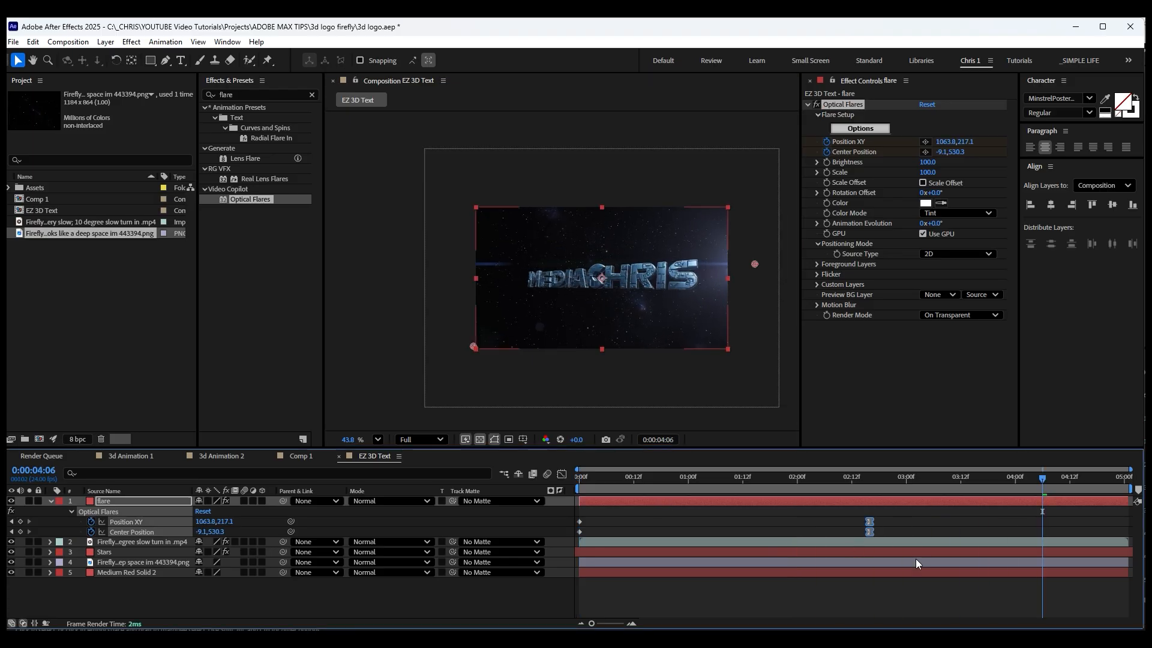
left_click(985, 551)
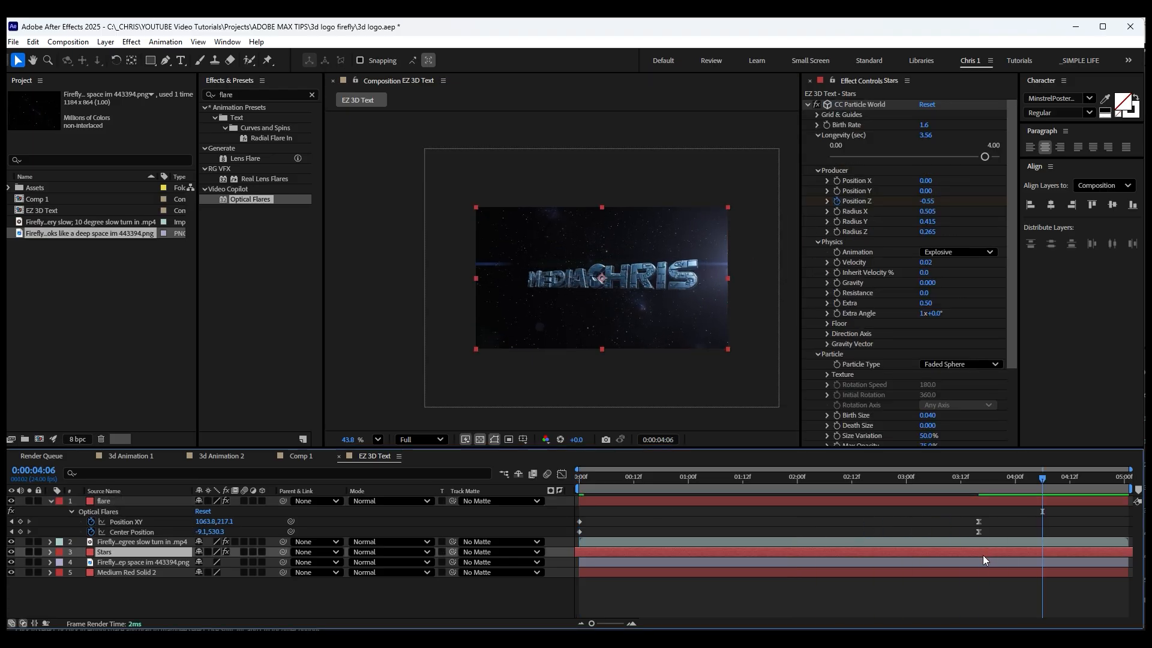
key("u")
left_click_drag(990, 513, 971, 539)
left_click_drag(995, 530, 1040, 530)
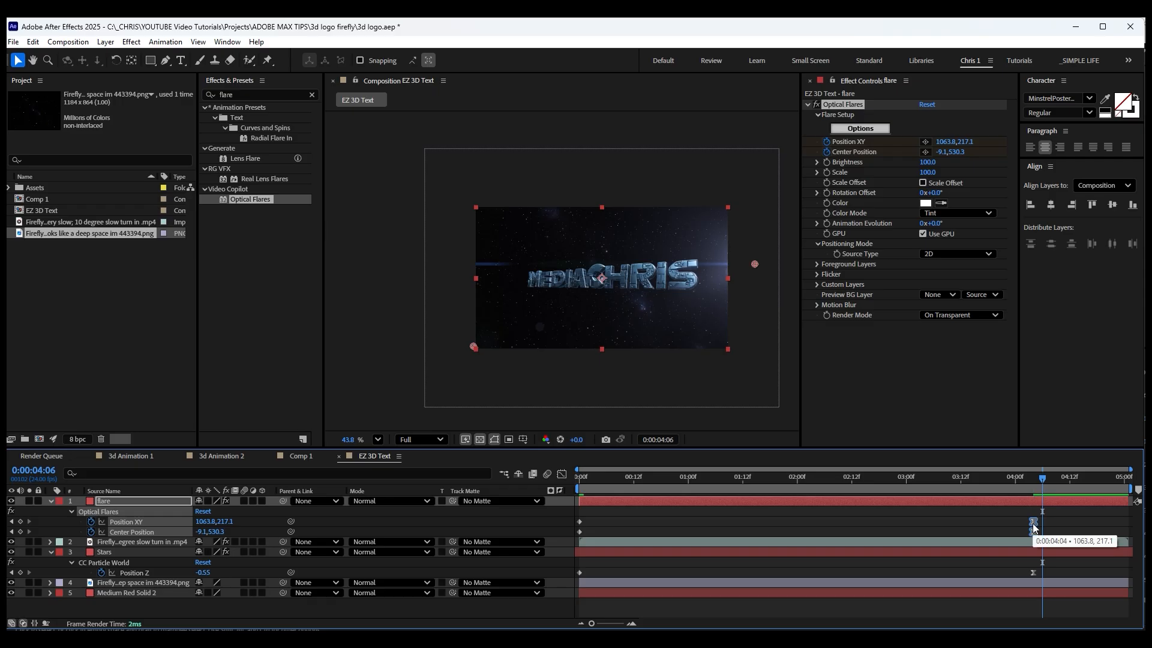
key("space")
scroll(634, 297, "up", 3)
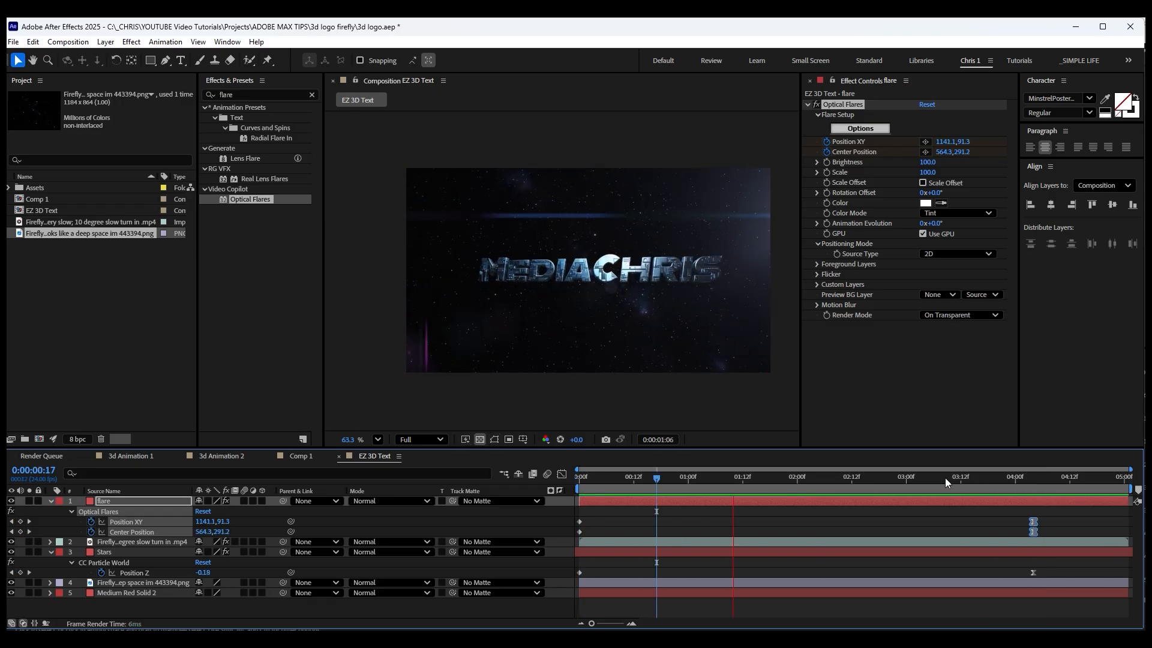